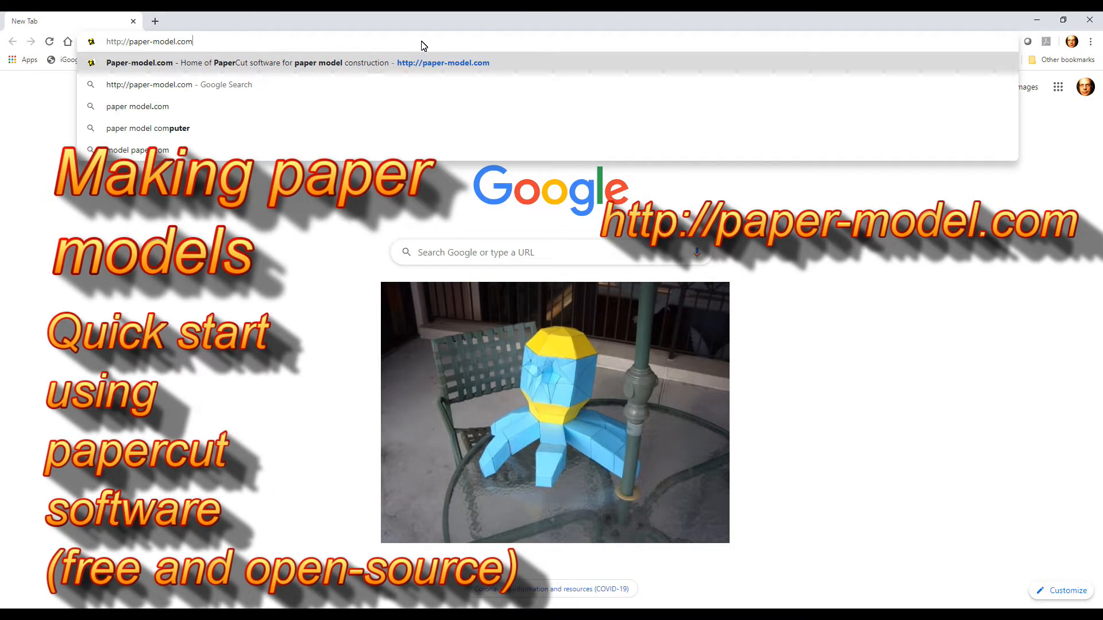
key("Return")
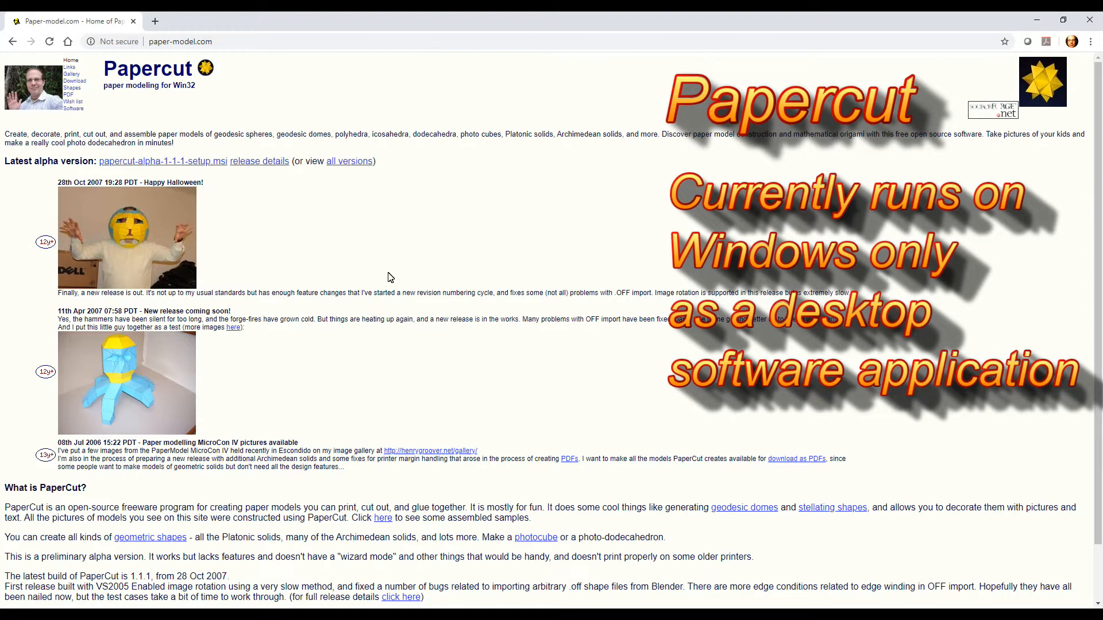
left_click(193, 166)
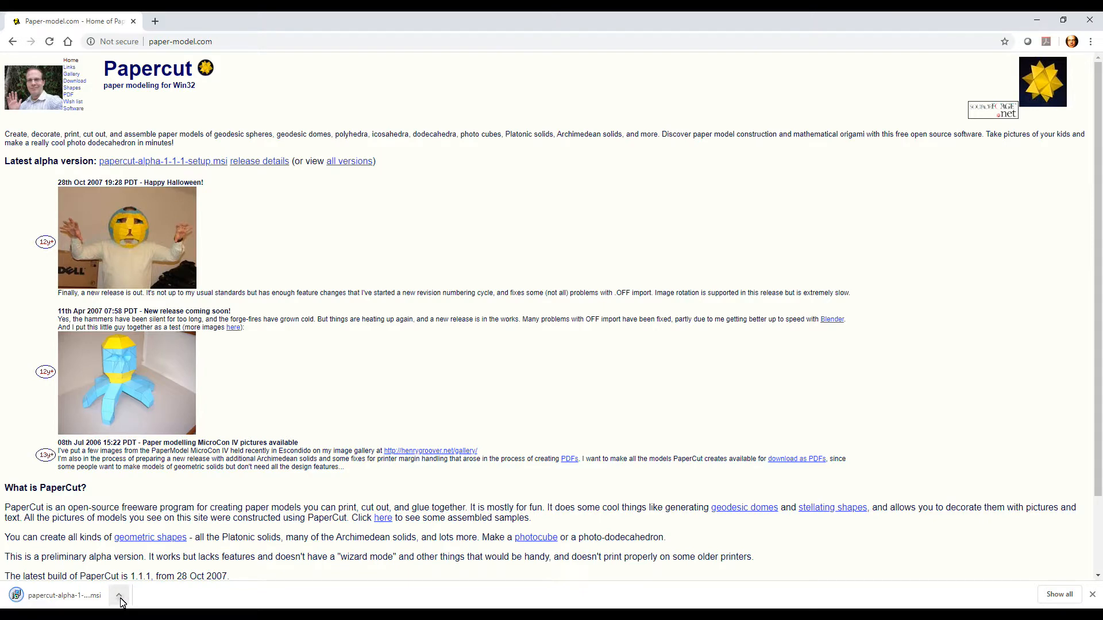
left_click(120, 601)
left_click(144, 557)
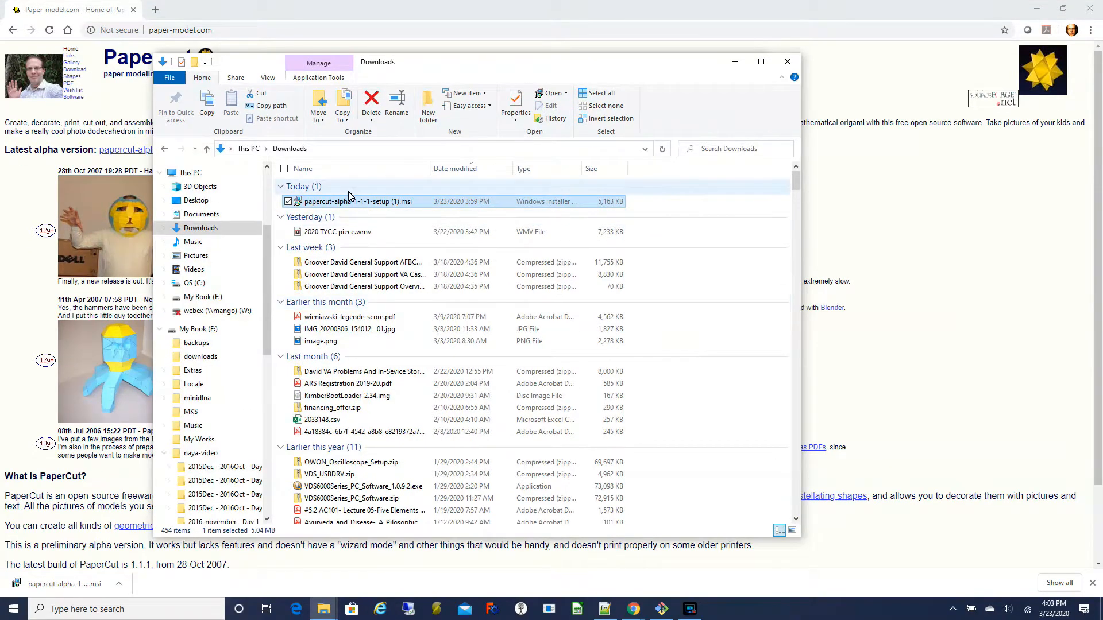
Run the papercut-alpha-1-1-1-setup installer and complete the wizard with the Repair Papercut option.
right_click(337, 208)
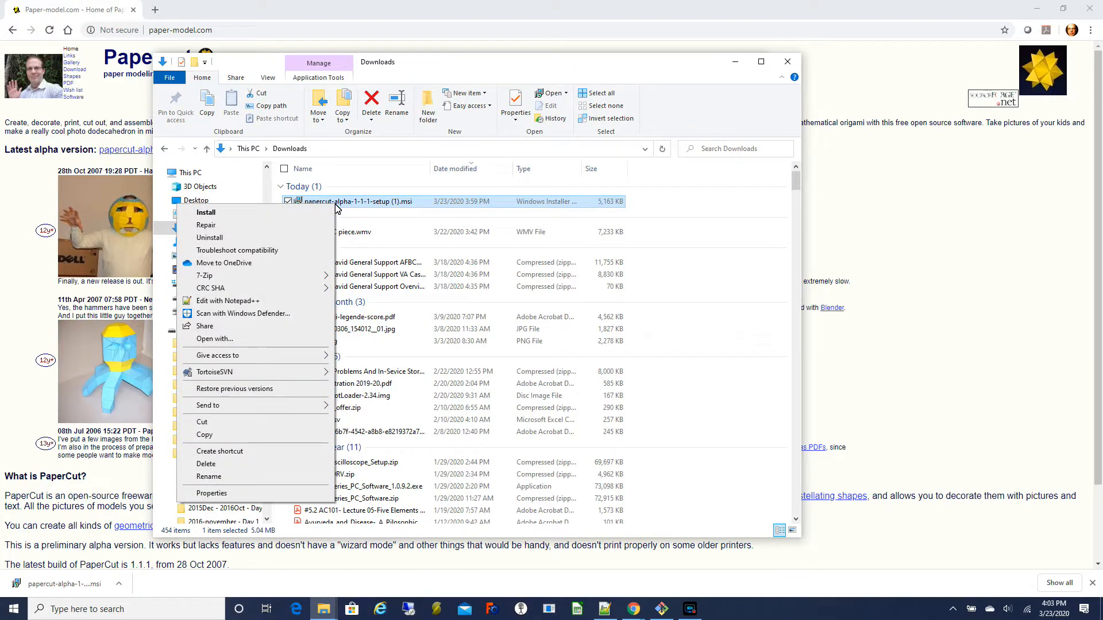
left_click(235, 215)
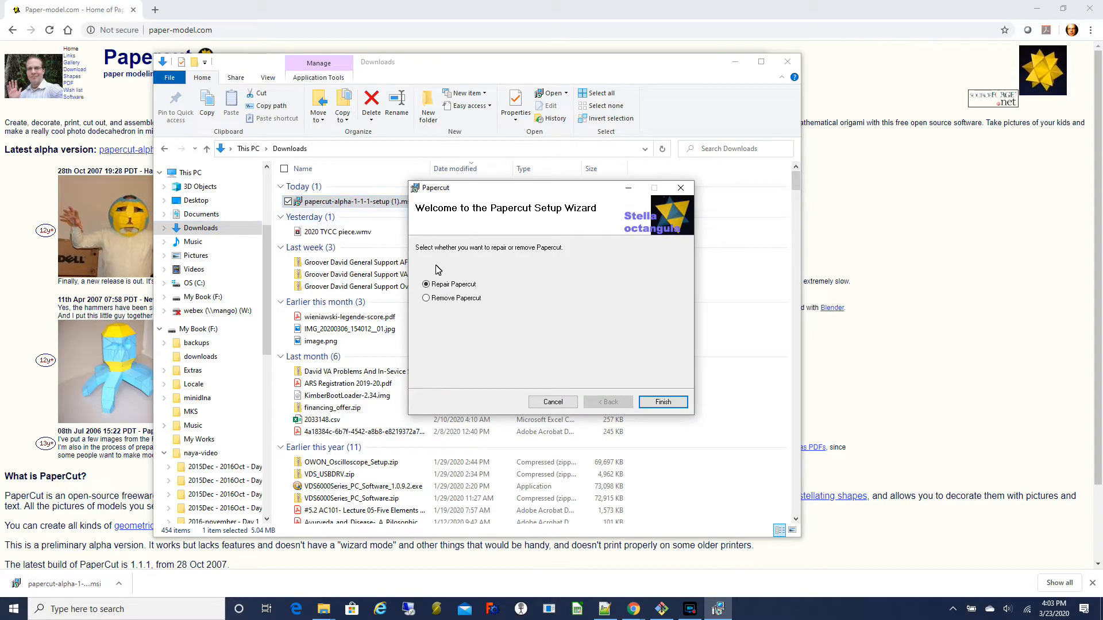
left_click(660, 402)
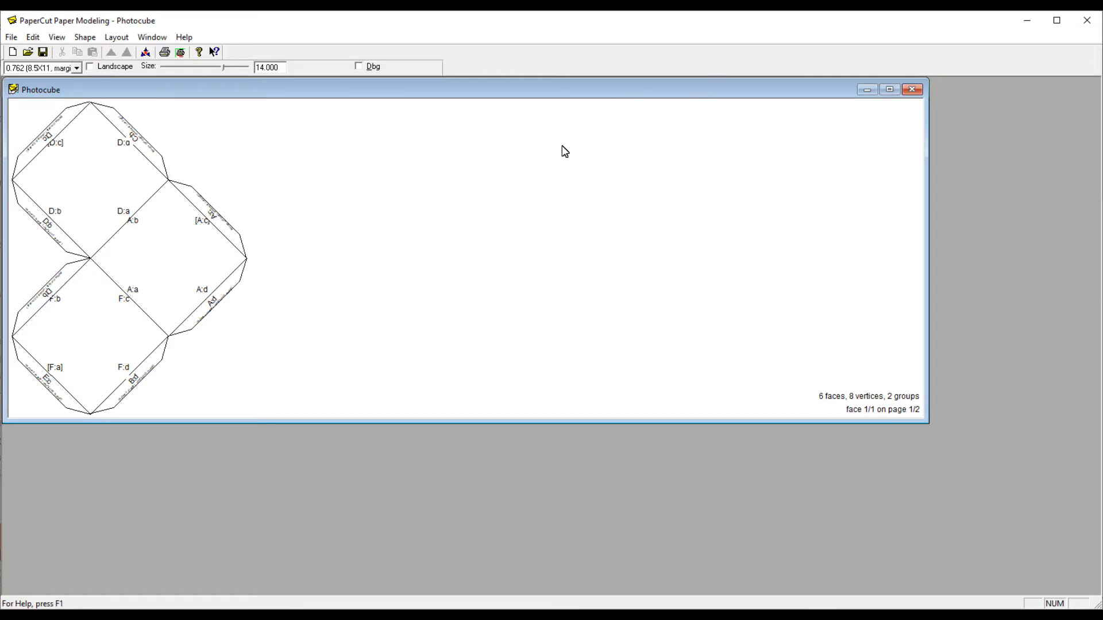
Close the Photocube document and create a Buckyball (Truncated icosahedron) from the Archimedean shapes.
left_click(913, 91)
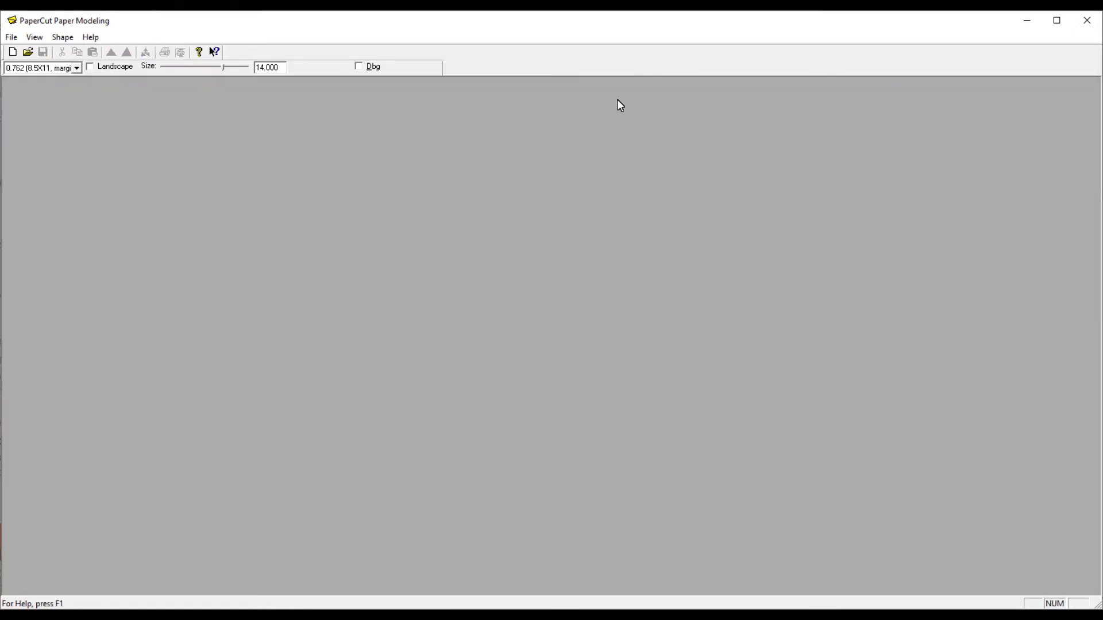
left_click(64, 37)
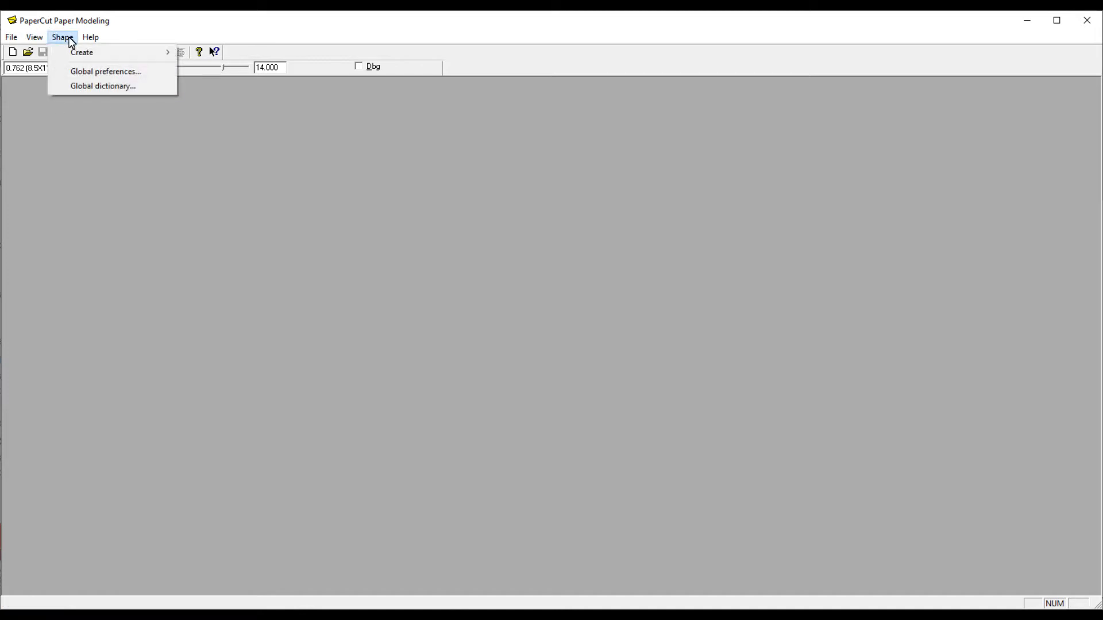
mouse_move(81, 55)
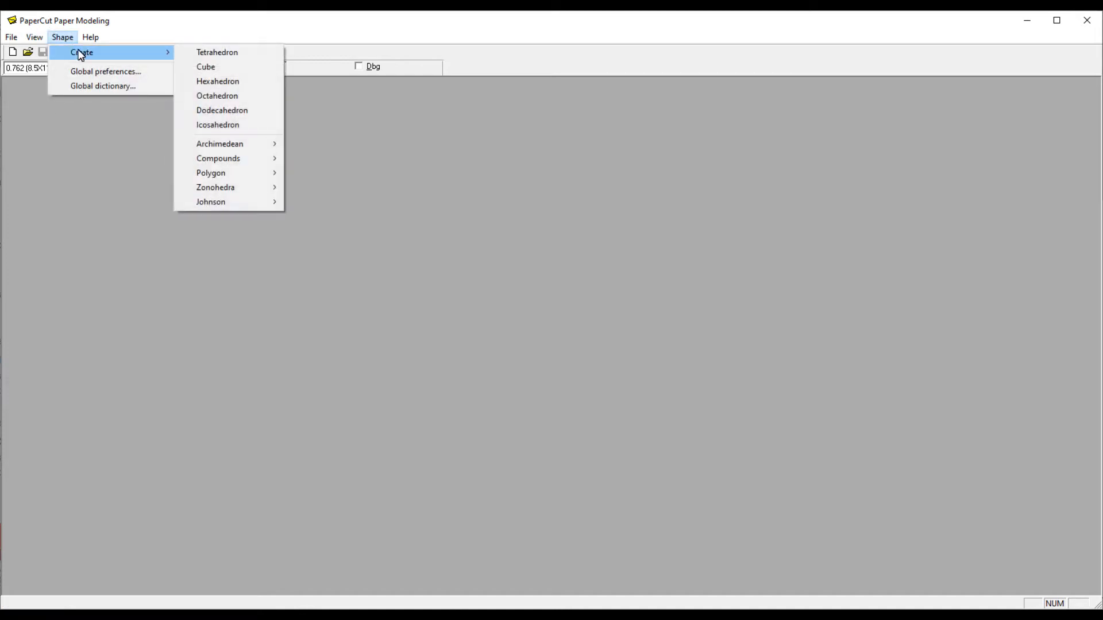
mouse_move(241, 149)
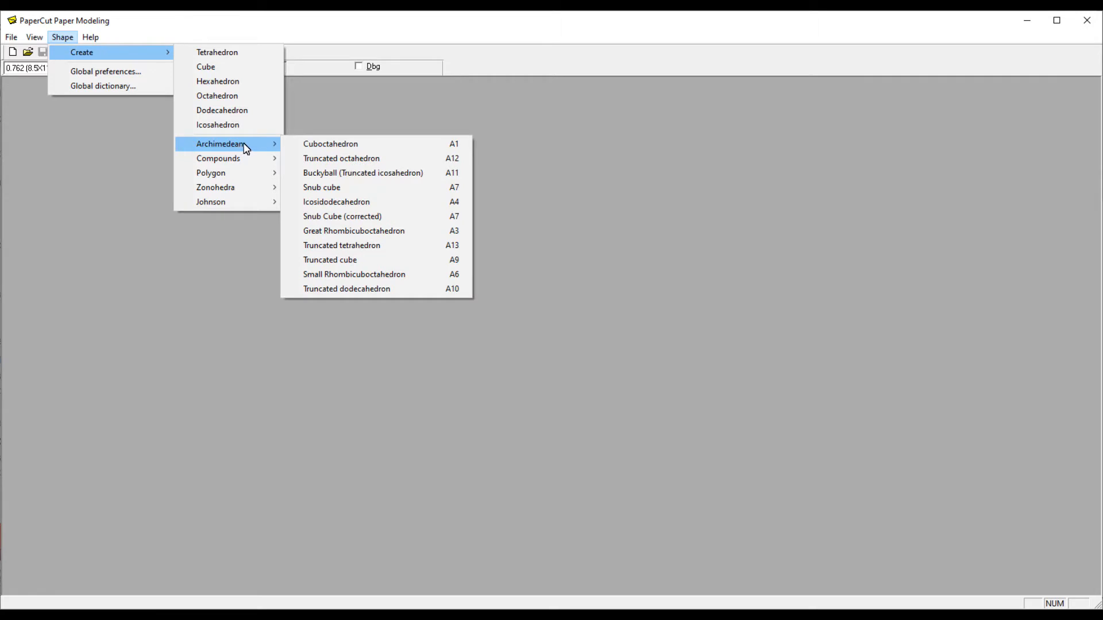
left_click(320, 174)
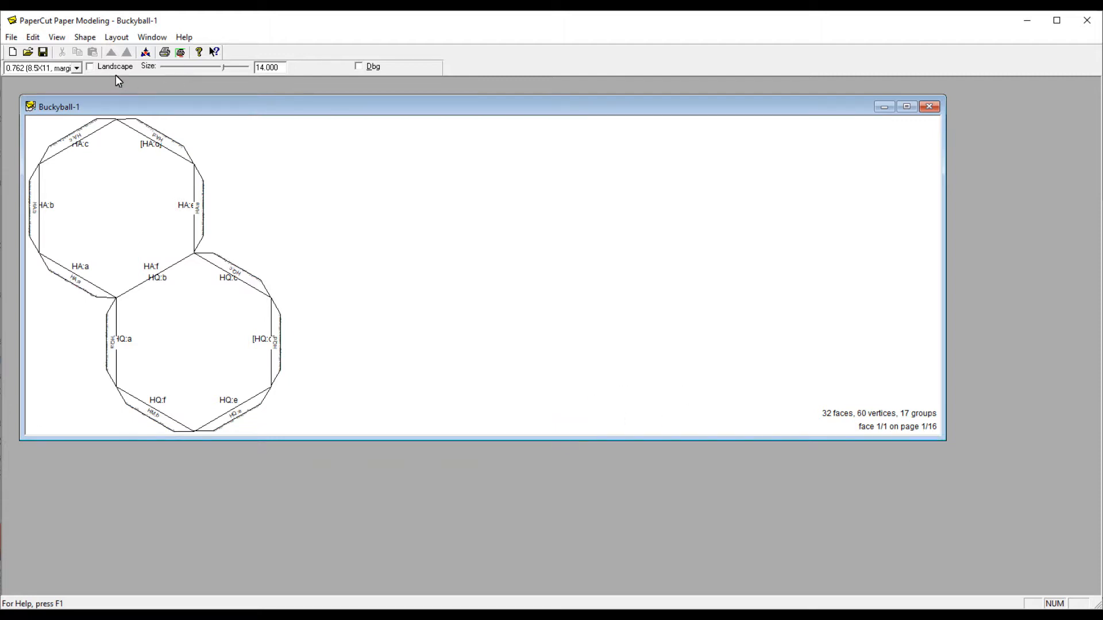
Page through the print preview of the buckyball to examine how its faces are laid out, and close the preview.
left_click(85, 36)
mouse_move(57, 37)
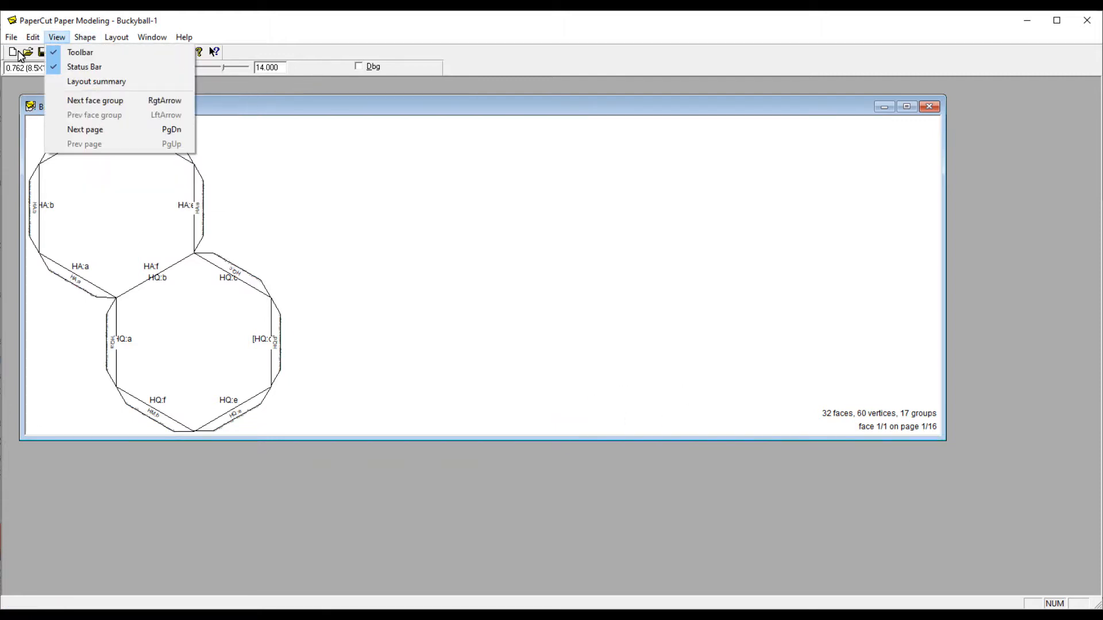
mouse_move(11, 36)
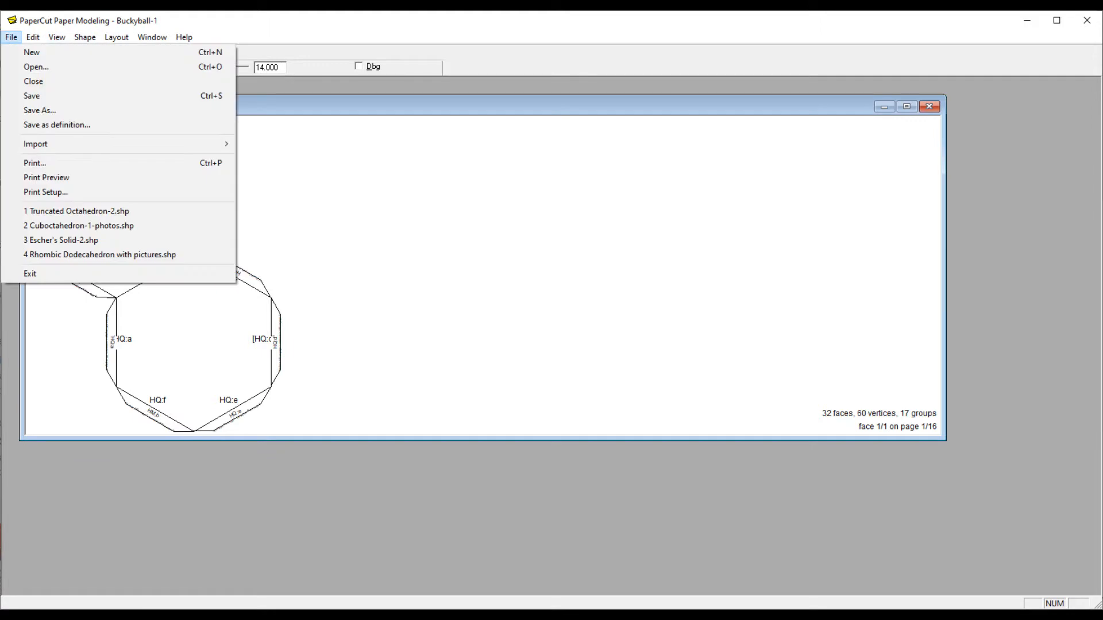
left_click(53, 179)
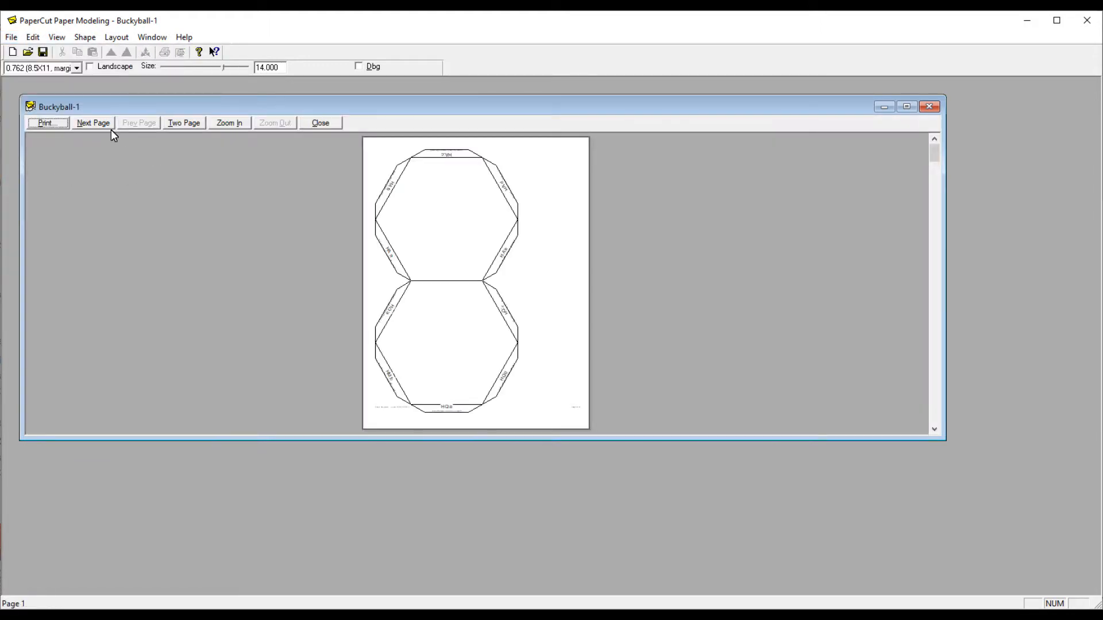
left_click(93, 123)
left_click(93, 123)
left_click(93, 123)
left_click(94, 123)
left_click(94, 123)
left_click(94, 123)
left_click(94, 123)
left_click(101, 126)
left_click(101, 127)
left_click(101, 126)
left_click(101, 126)
left_click(101, 126)
left_click(101, 126)
left_click(102, 126)
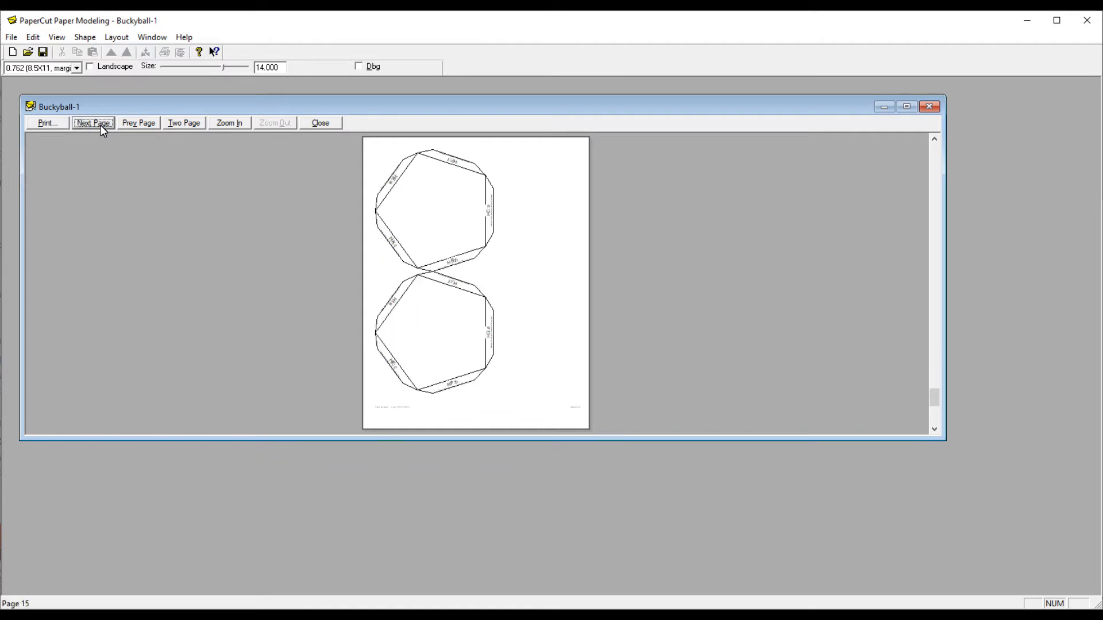
left_click(136, 124)
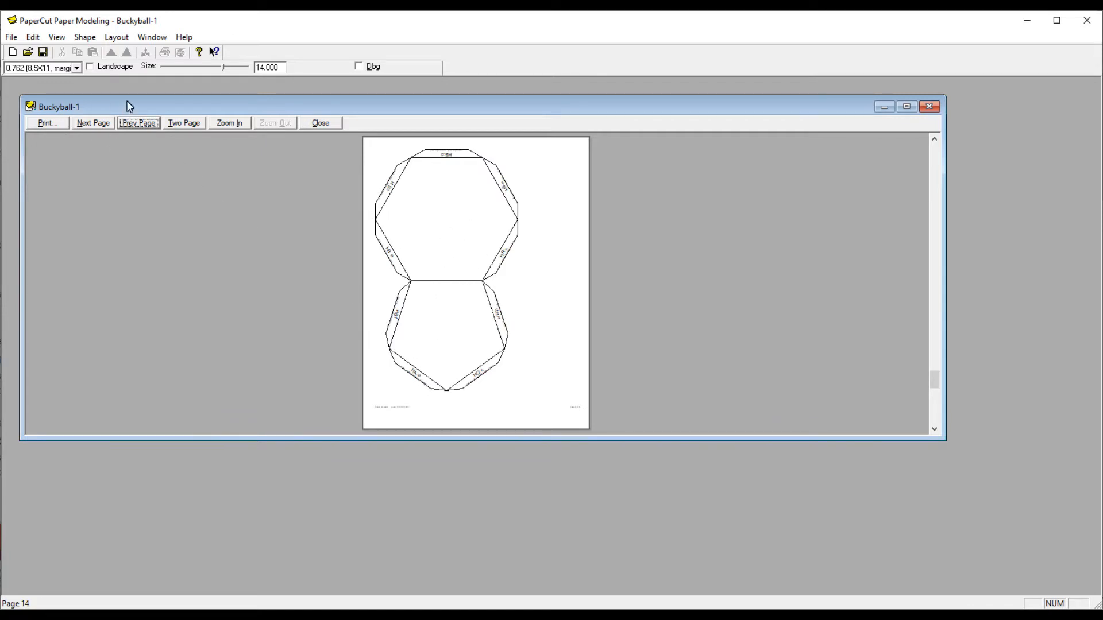
left_click(326, 123)
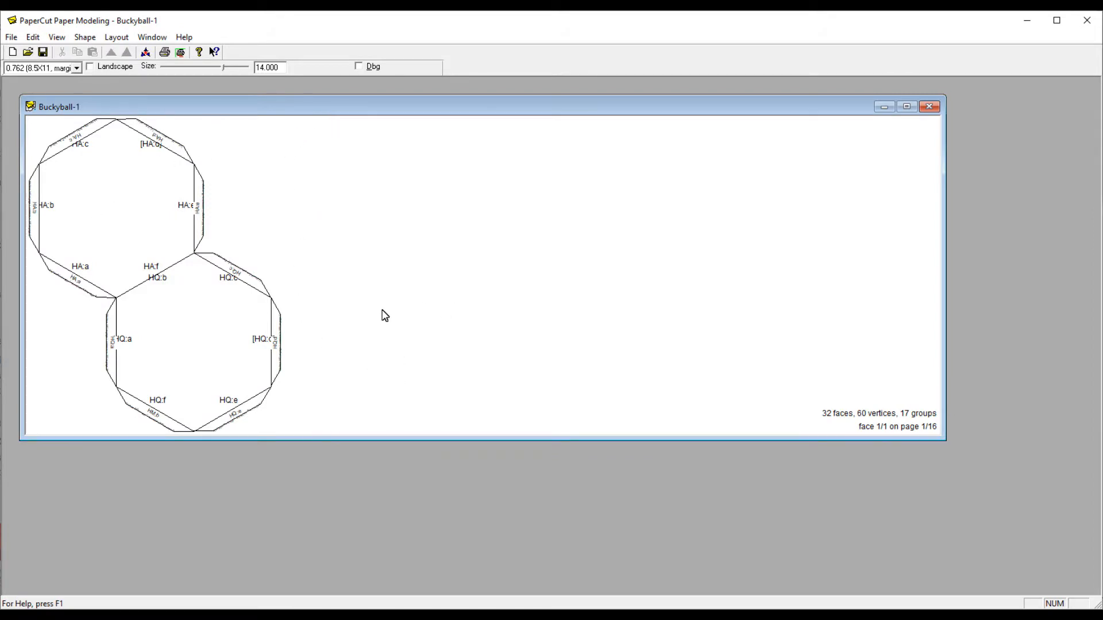
Leaf through all the buckyball layout pages in the document window to examine the face groups, ending back on page 1.
key("Page_Down")
key("Page_Down")
key("Page_Down")
key("Page_Down")
key("Page_Down")
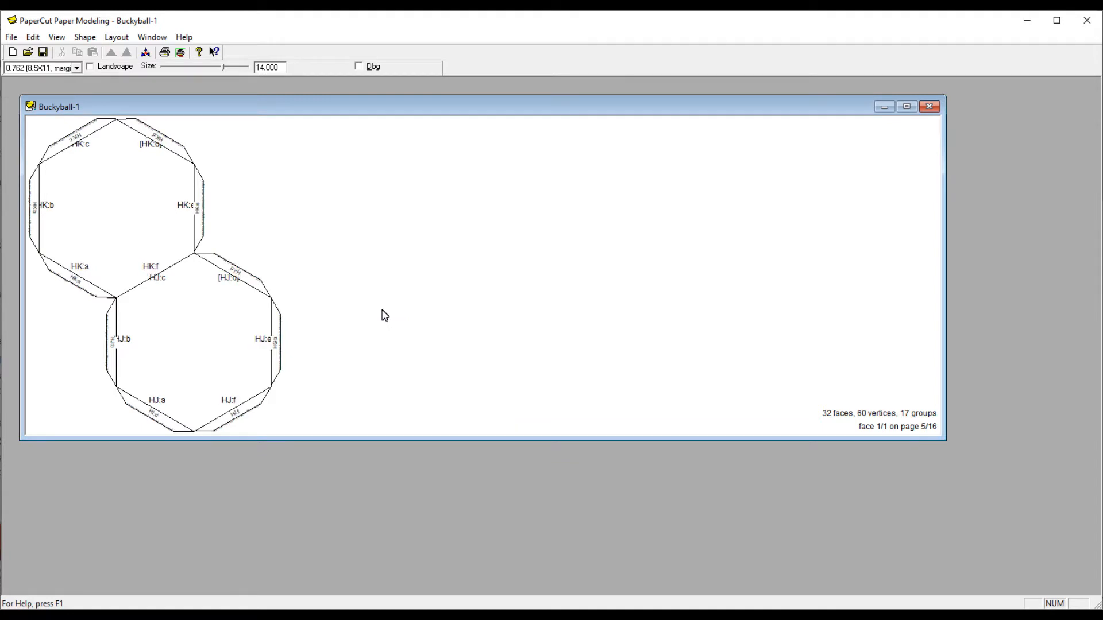
key("Page_Down")
key("Page_Down")
key("Page_Down")
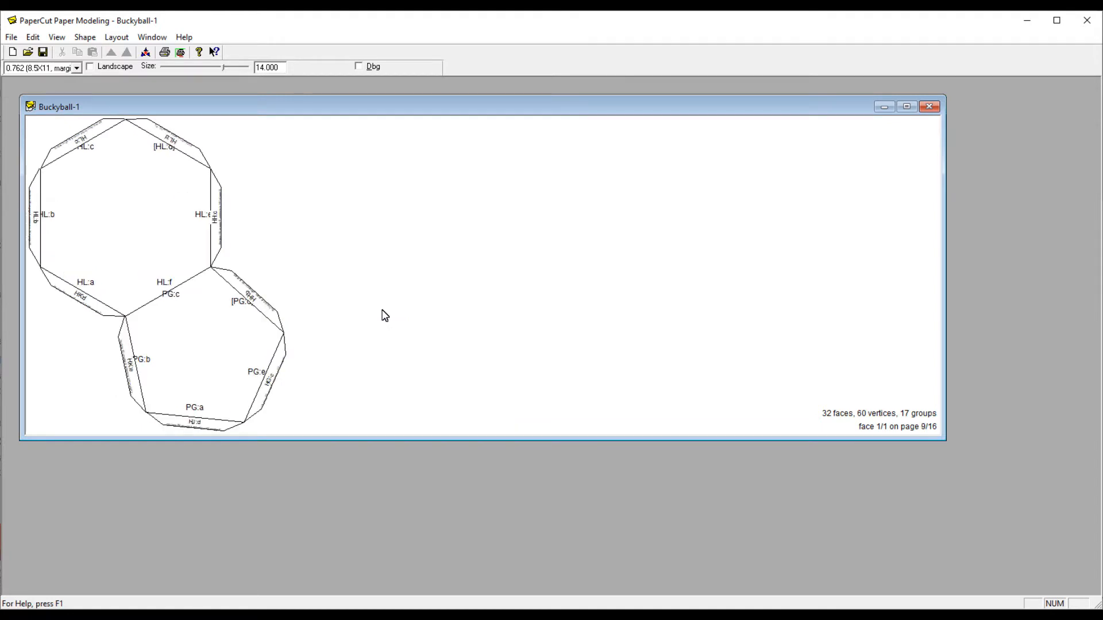
key("Page_Down")
key("Page_Down")
key("Page_Down")
key("Page_Down")
key("Page_Down")
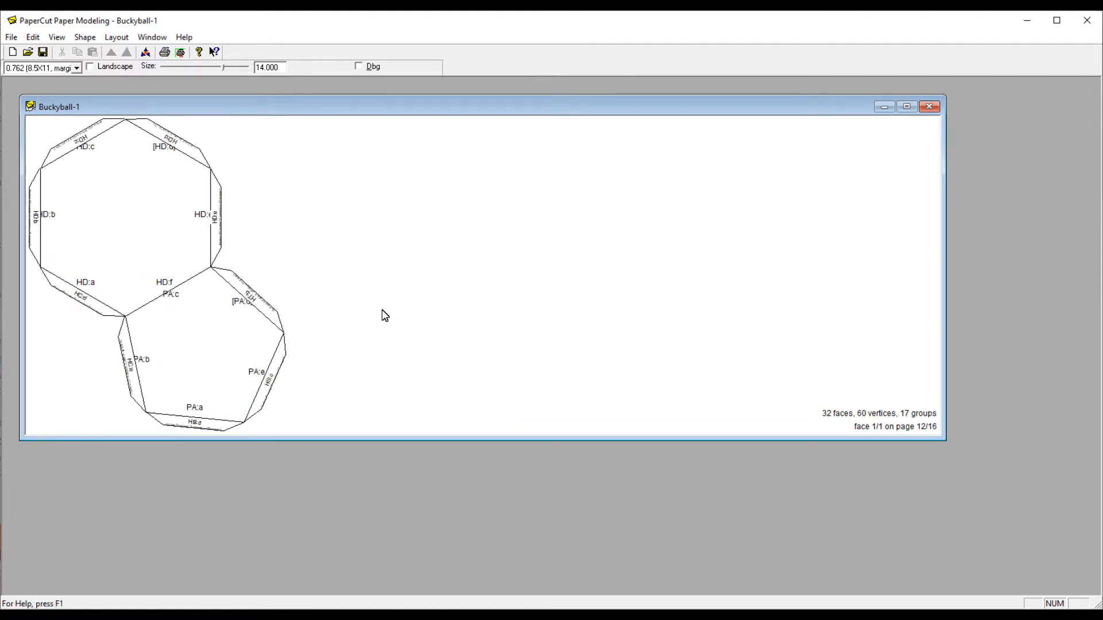
key("Page_Down")
key("Page_Down")
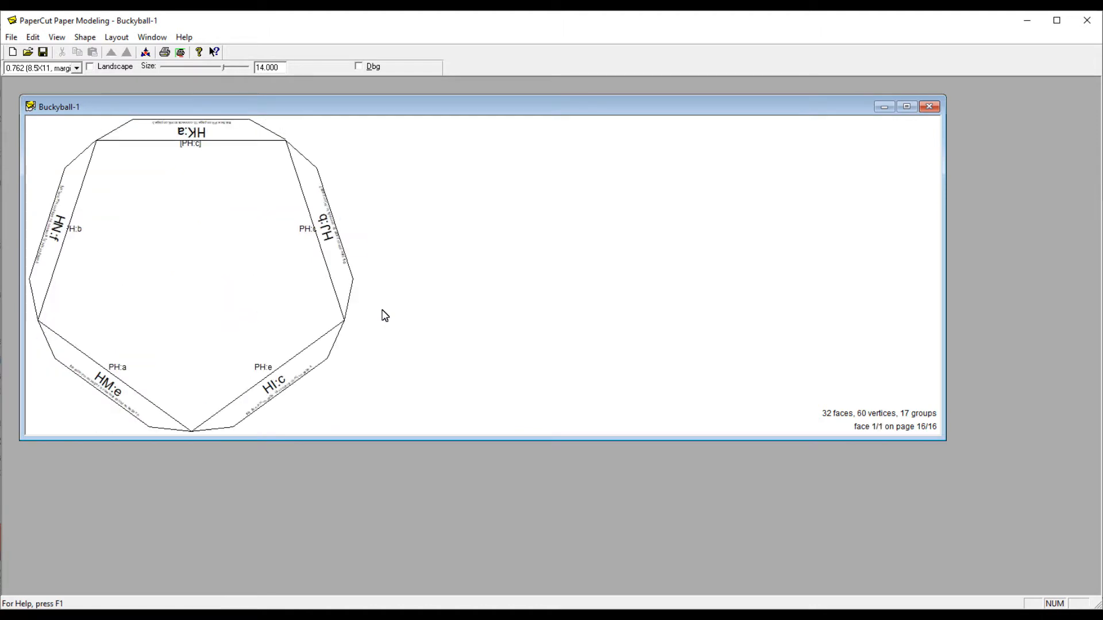
key("Page_Down")
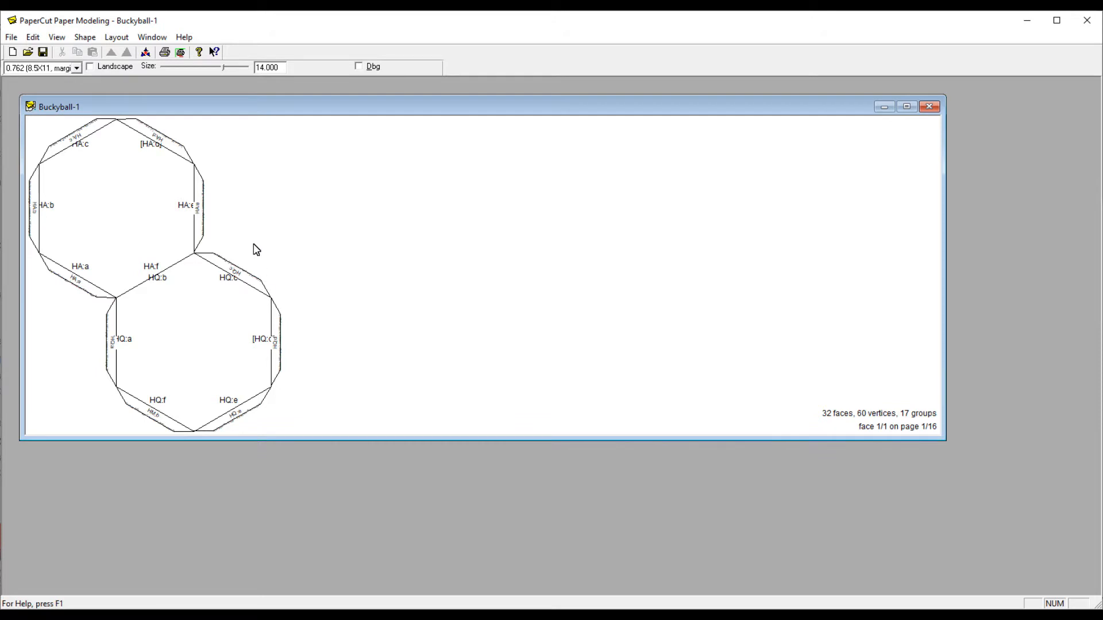
Enter the face text for hexagon HA on page 1 as four lines: Buckyball, (Truncated icosahedron), (32 faces), Archimedean.
right_click(109, 200)
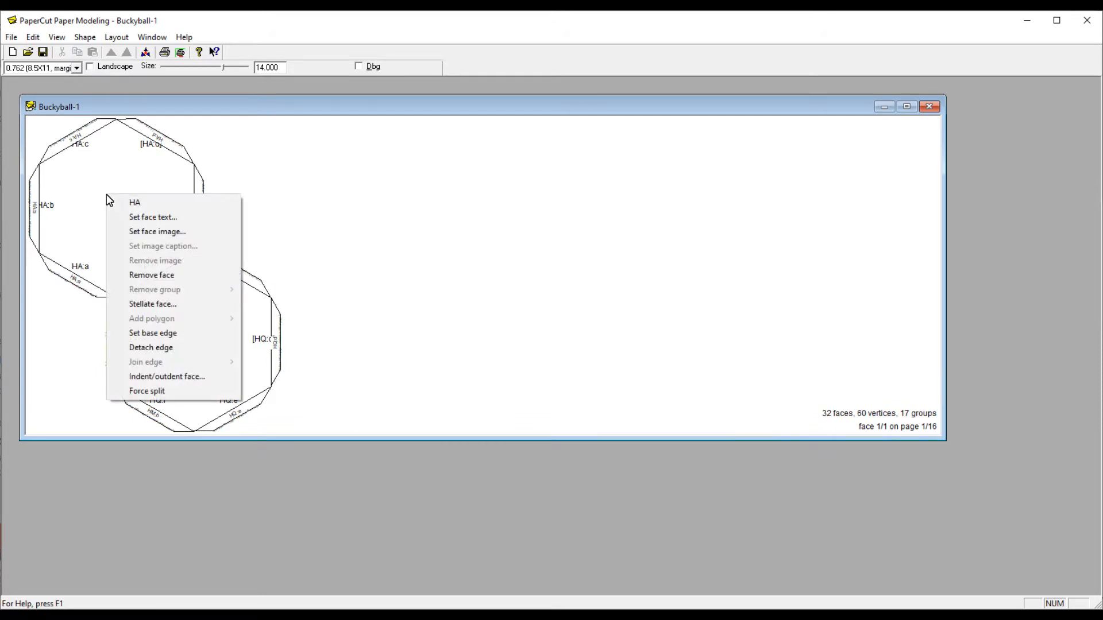
left_click(130, 219)
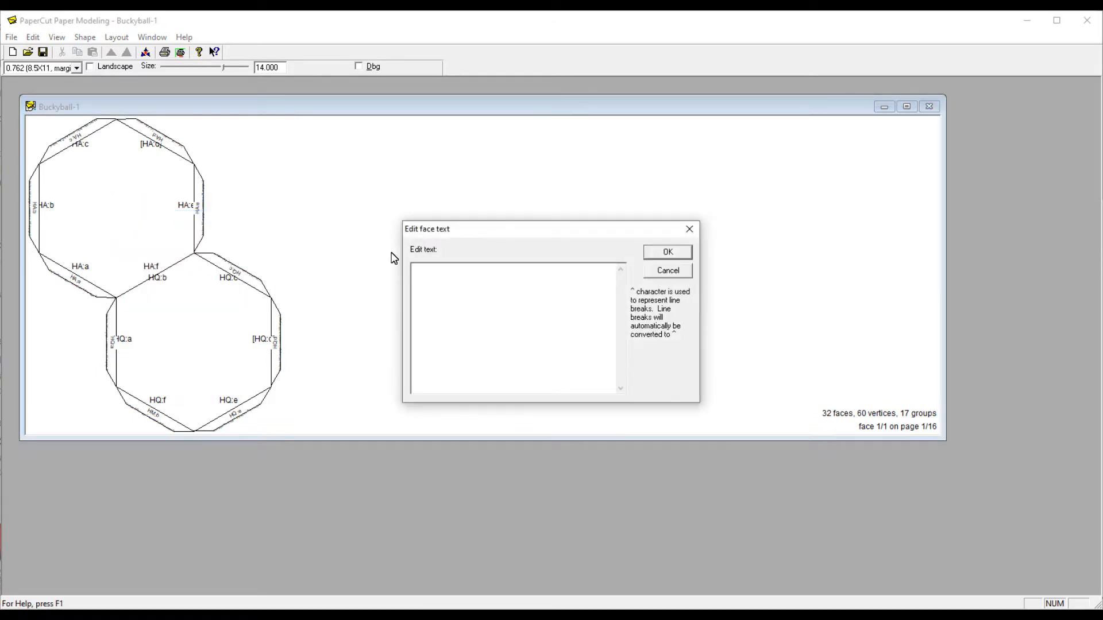
type("Buckyball")
key("Return")
type("(Truncated")
type(" ic")
type("osah")
type("on")
type("32 faces")
type("Archi")
type("med")
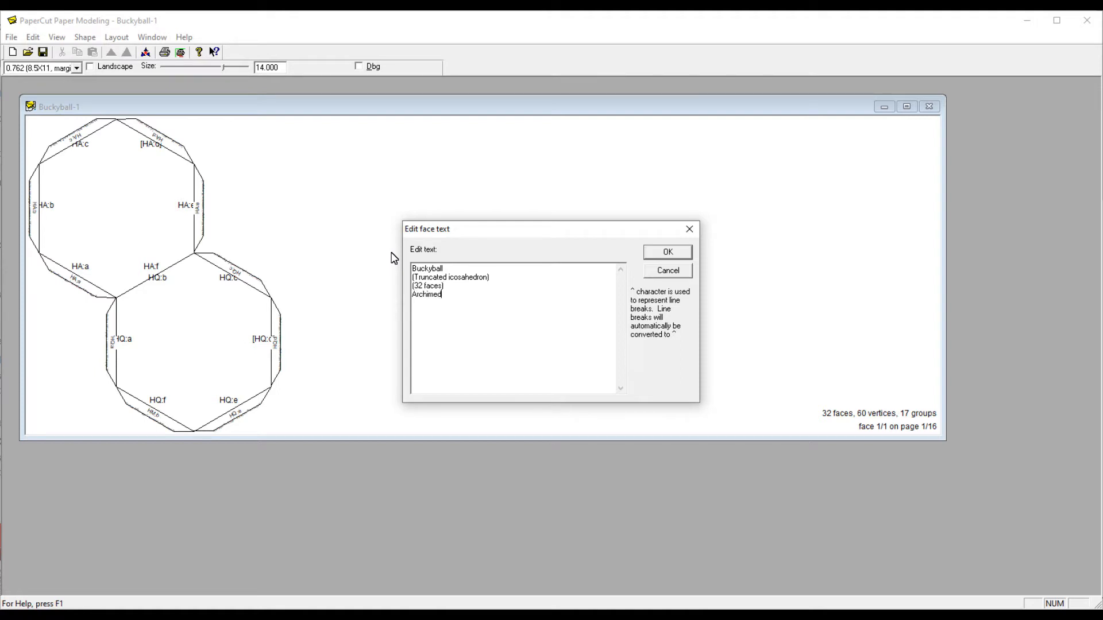
type("ian")
Copy all four lines of the face text for reuse and apply the text to hexagon HA.
key("shift+Home")
key("shift+Up")
key("shift+Up")
key("shift+Up")
key("ctrl+c")
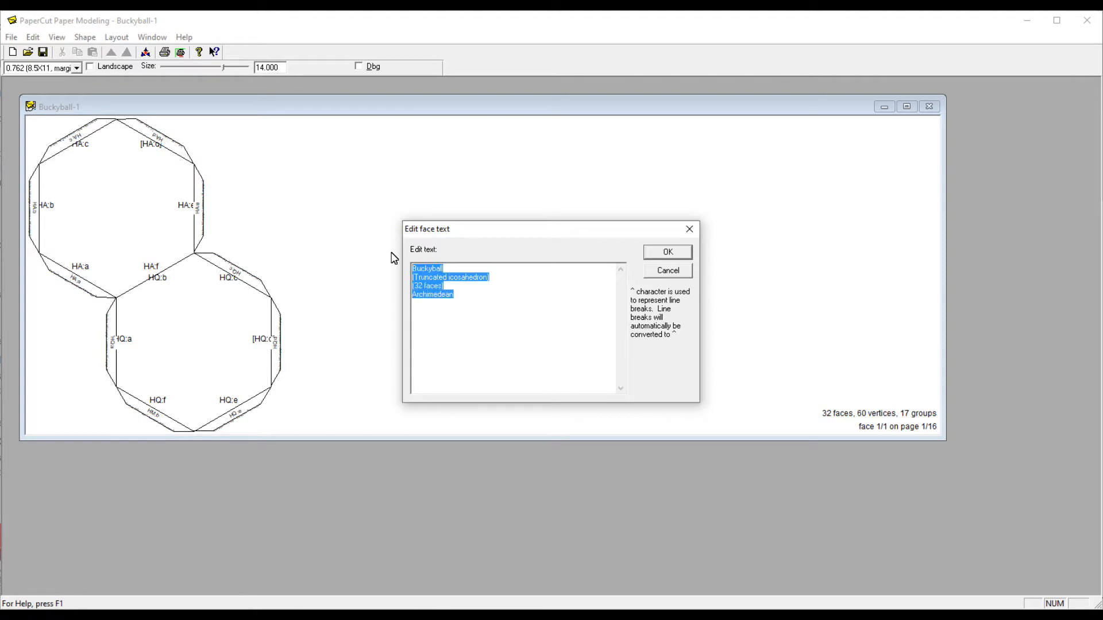
left_click(666, 255)
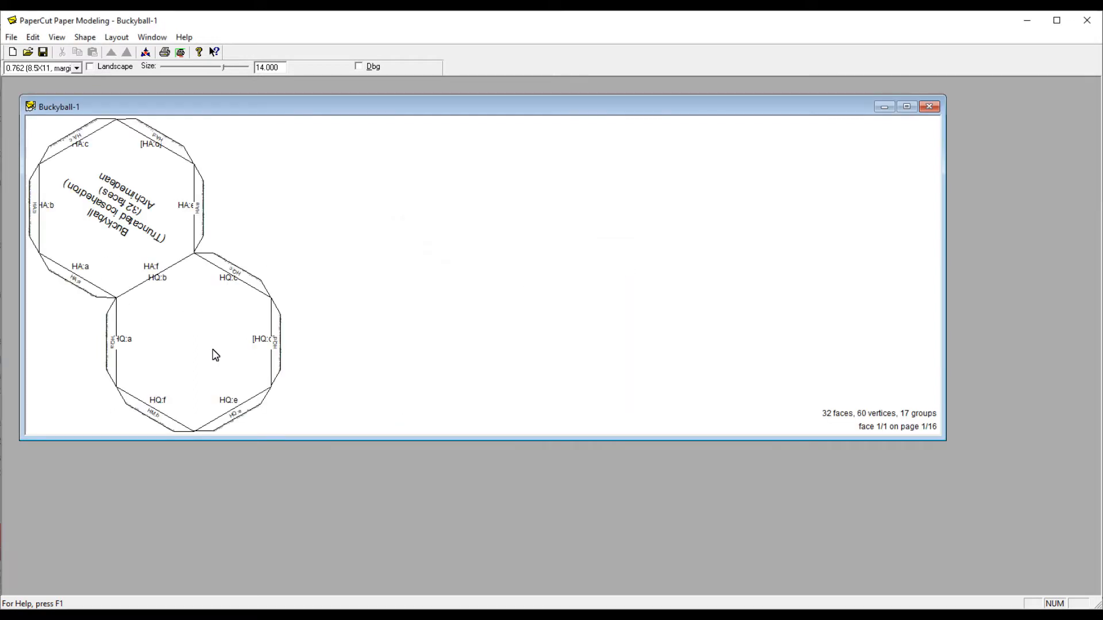
Set the face text of hexagon HC on page 2 to the copied four-line Buckyball description.
key("Page_Down")
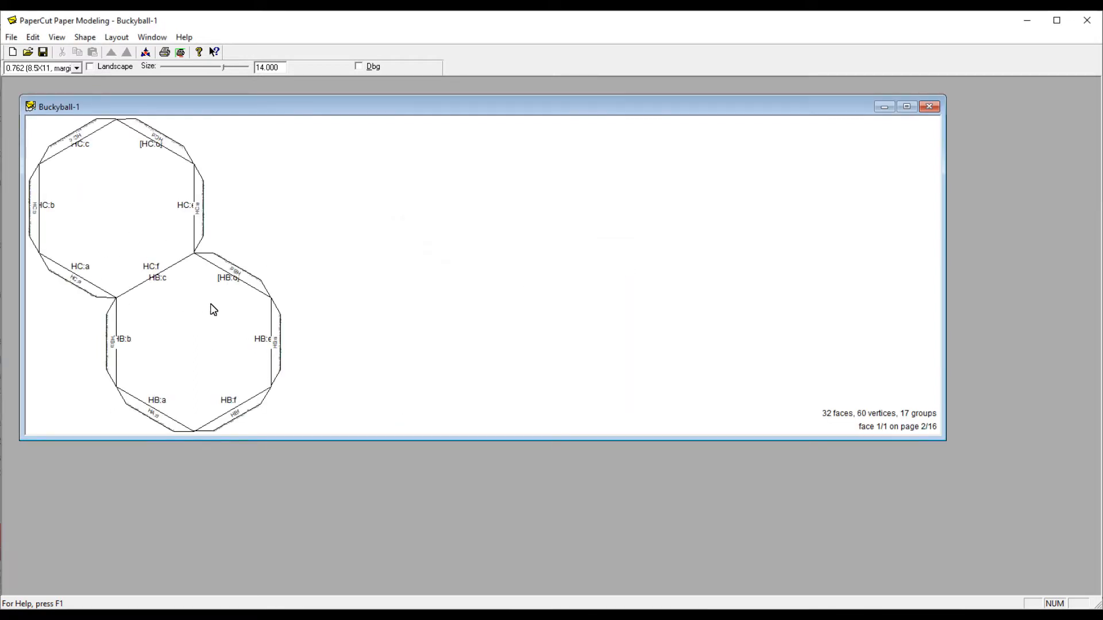
right_click(95, 200)
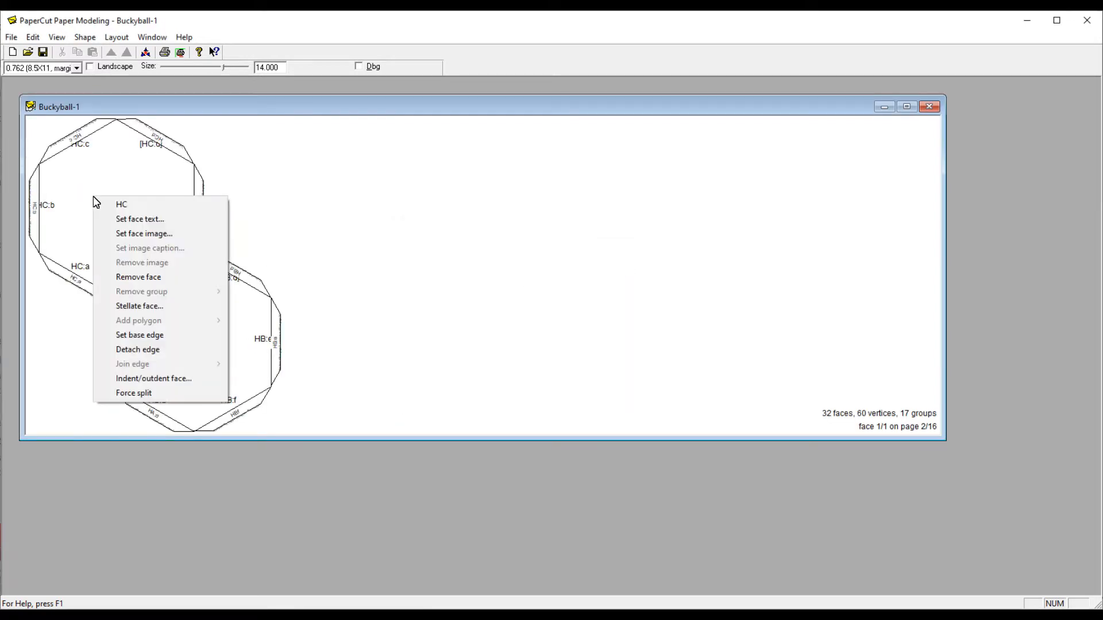
left_click(117, 219)
type("Buckyball (Truncated Icosahedron) (32 faces) Archimedean")
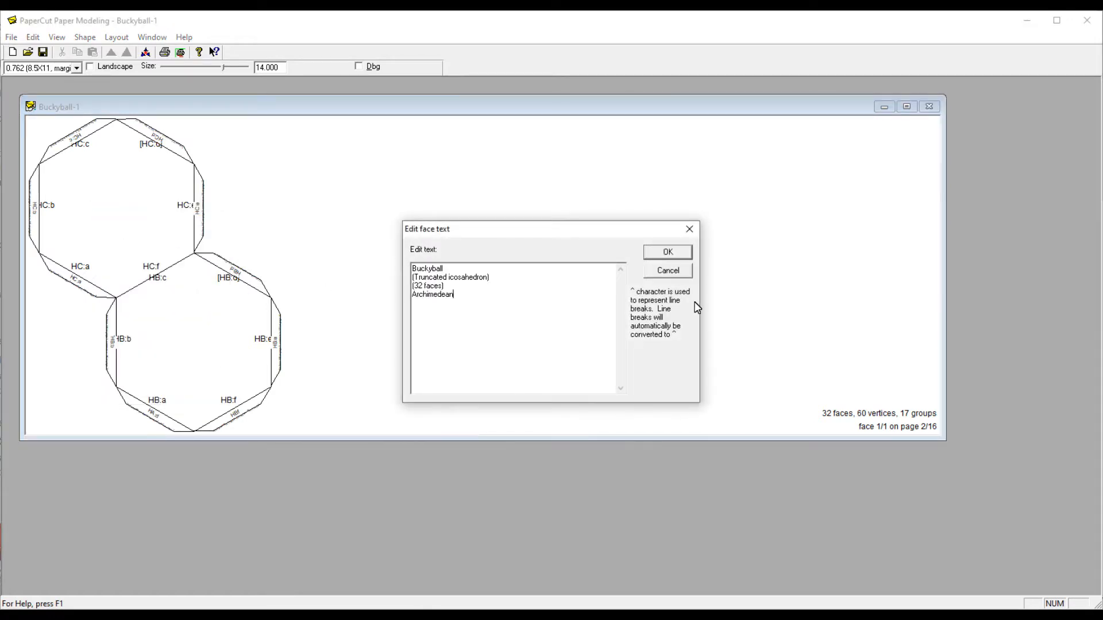
left_click(667, 252)
Set the face text of hexagon HG on page 3 to the copied four-line Buckyball description.
key("Page_Down")
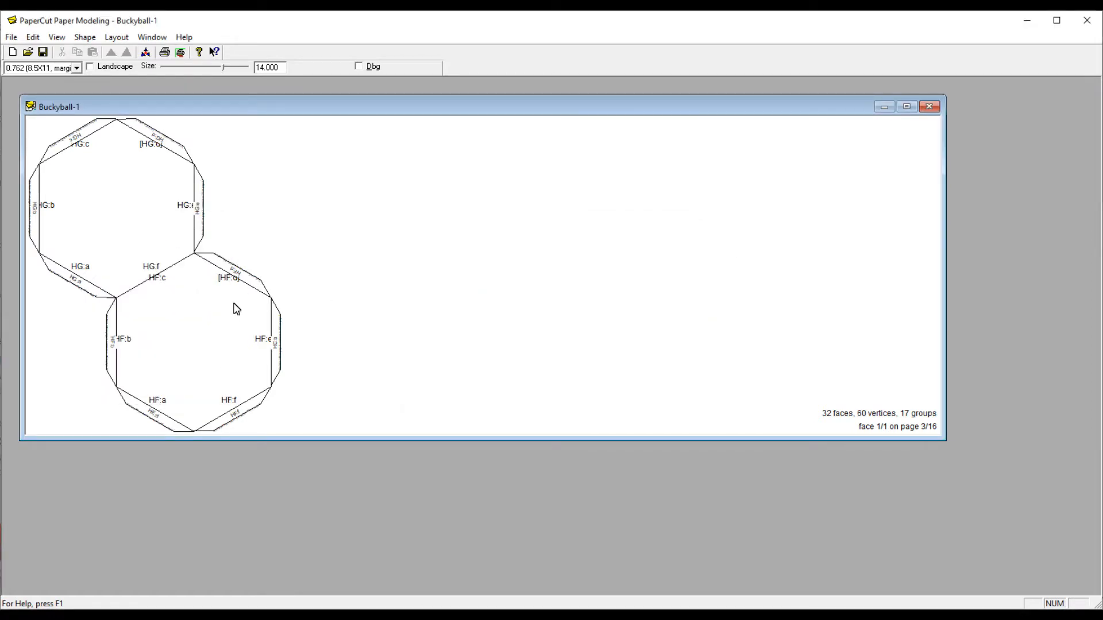
right_click(95, 203)
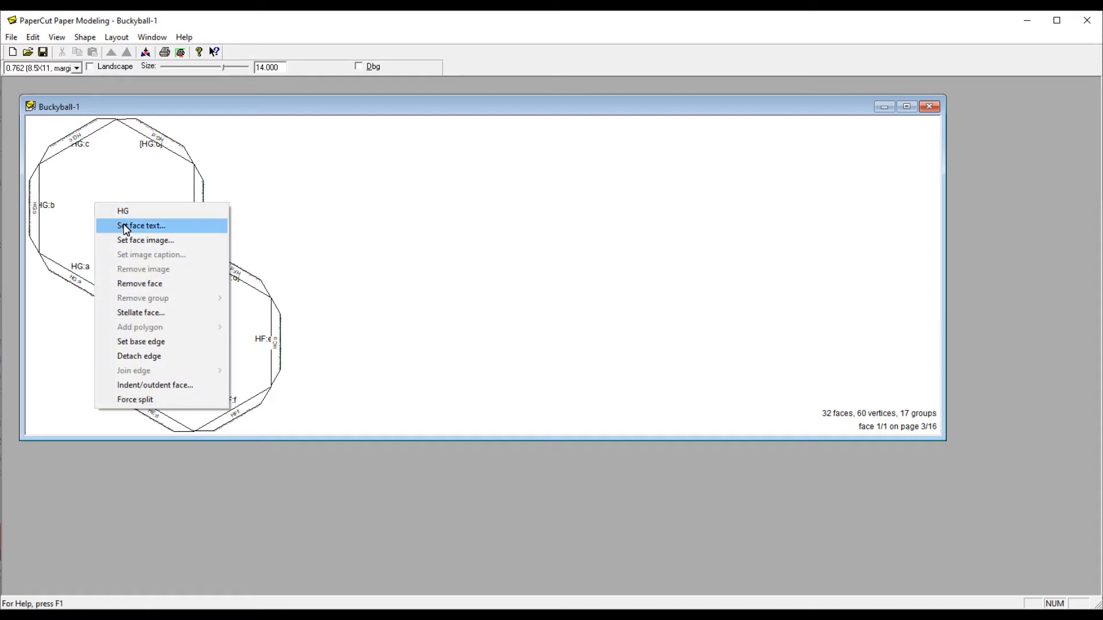
left_click(117, 225)
key("ctrl+v")
left_click(683, 250)
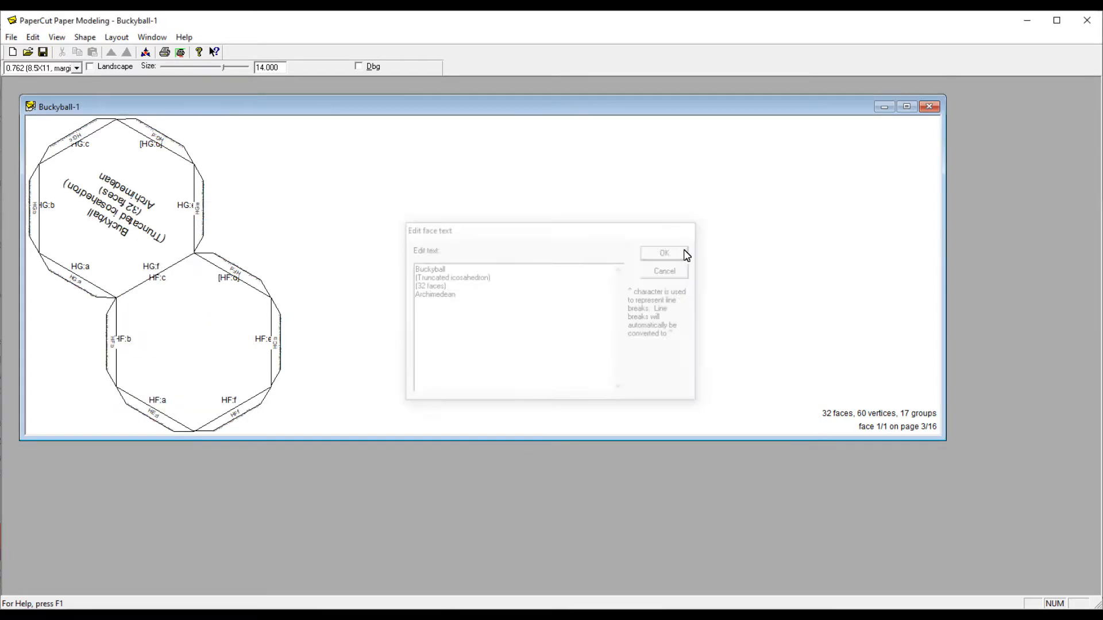
Set the face text of hexagon HI on page 4 to the copied four-line Buckyball description.
key("Page_Down")
right_click(134, 217)
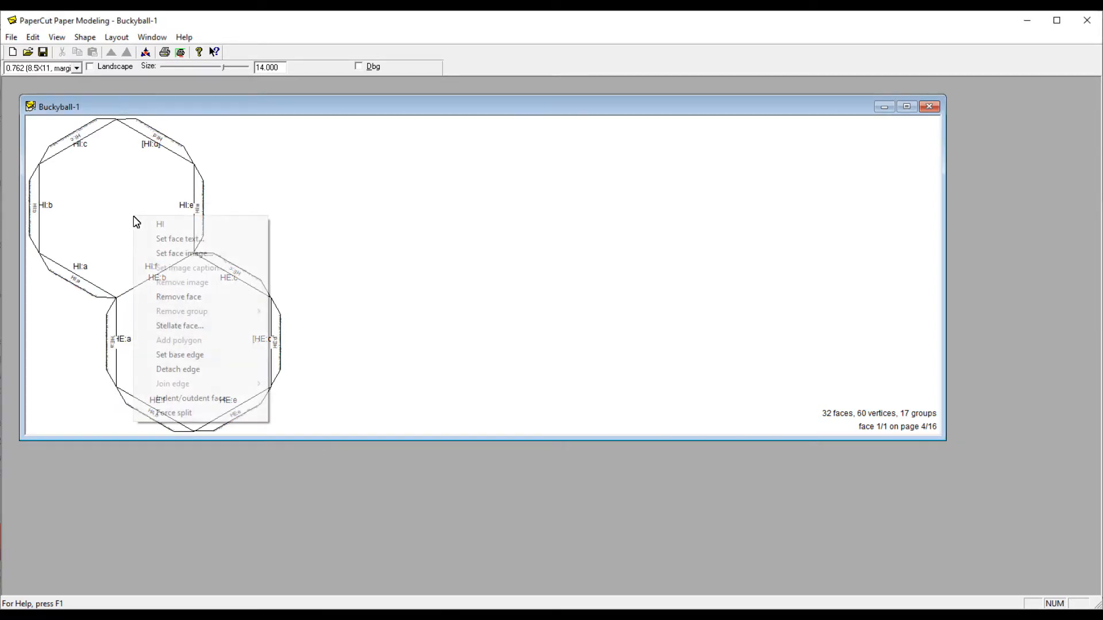
left_click(155, 240)
key("ctrl+v")
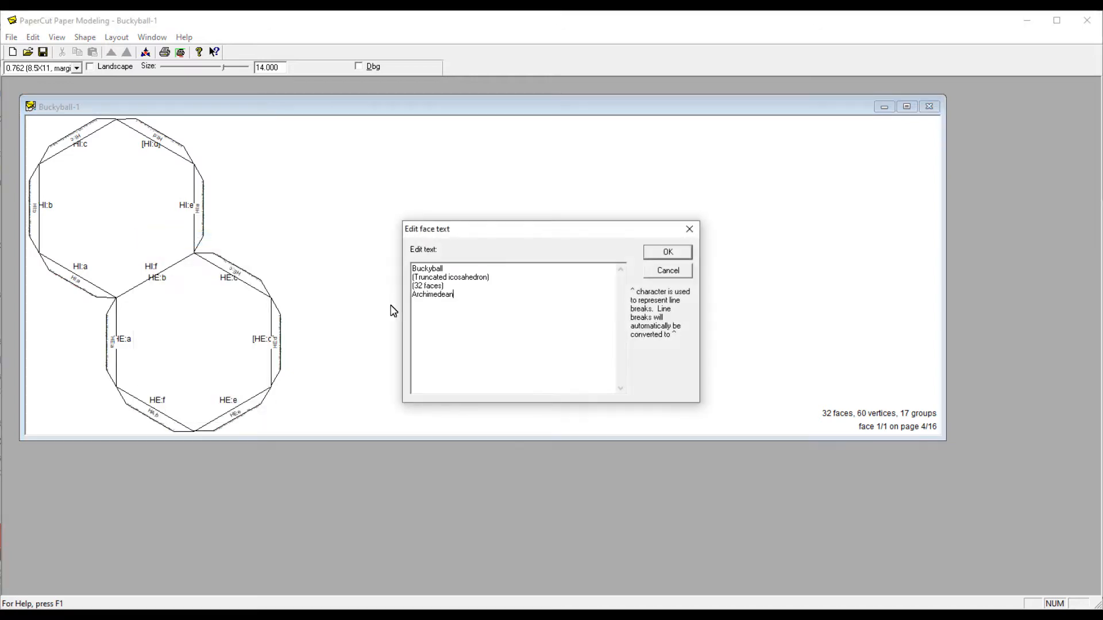
left_click(667, 253)
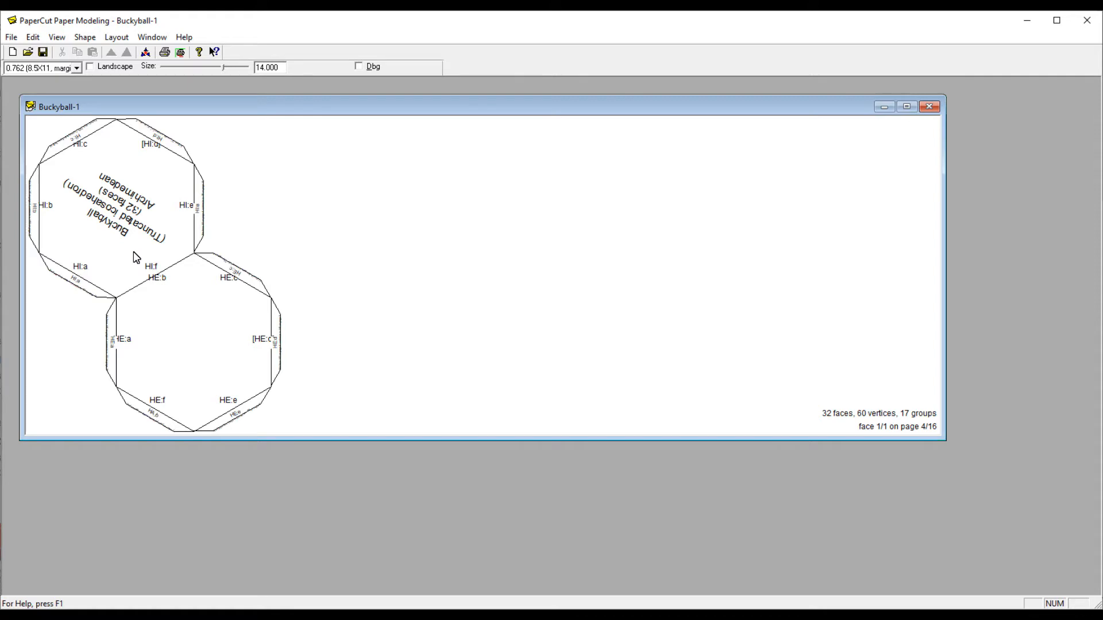
Place the photo DSC02085.JPG from the 27-shaadi pictures folder onto hexagon HK on page 5 of the buckyball.
key("Page_Down")
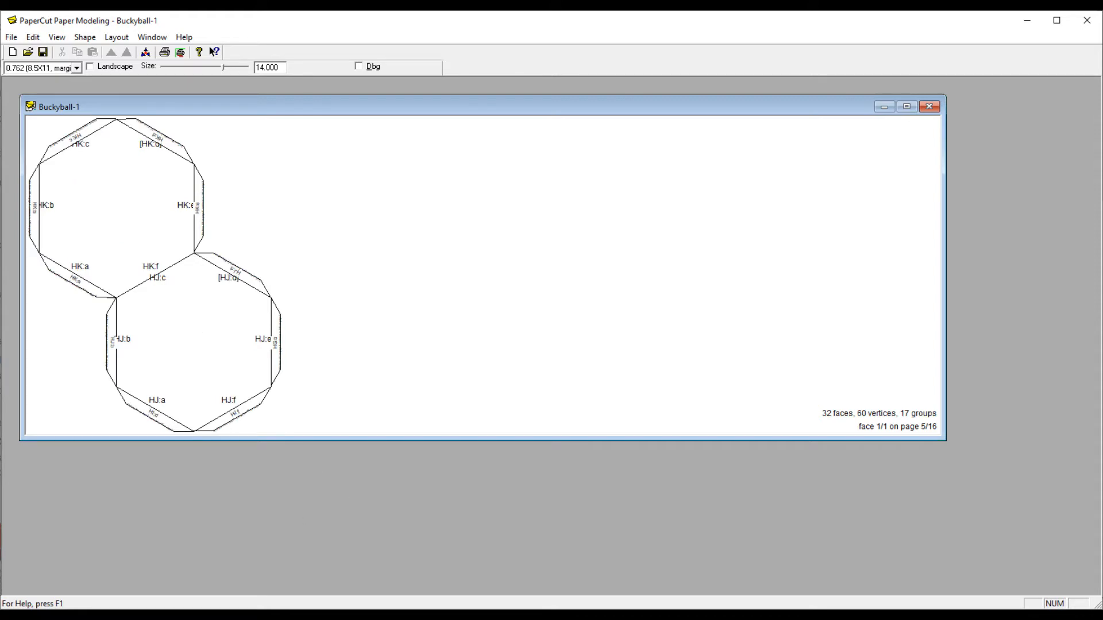
key("alt+Tab")
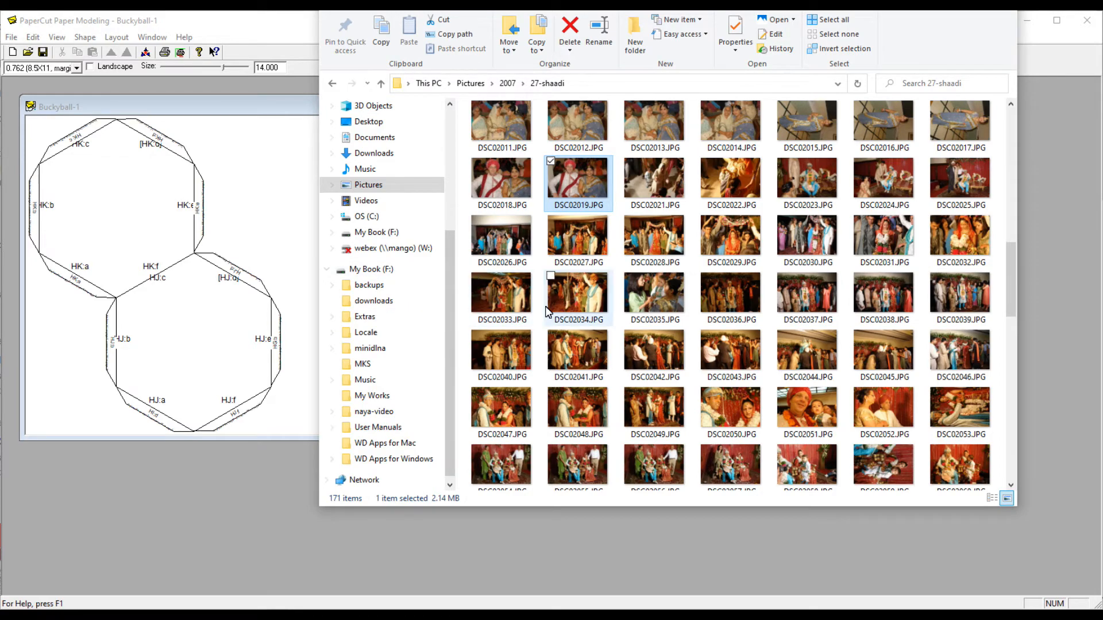
scroll(547, 311, "down", 10)
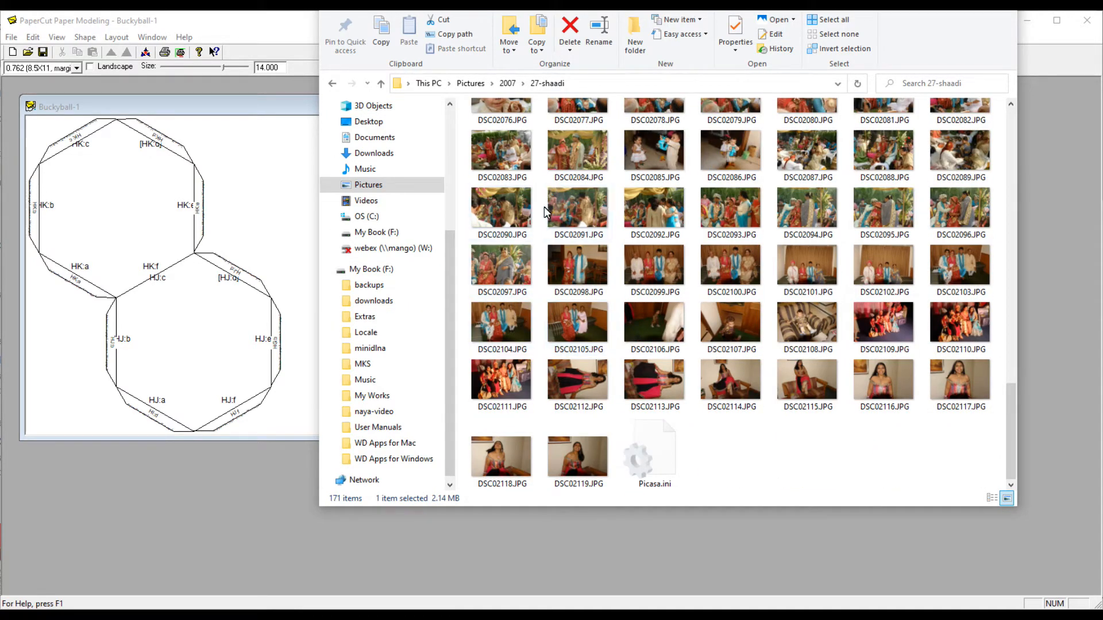
mouse_move(643, 146)
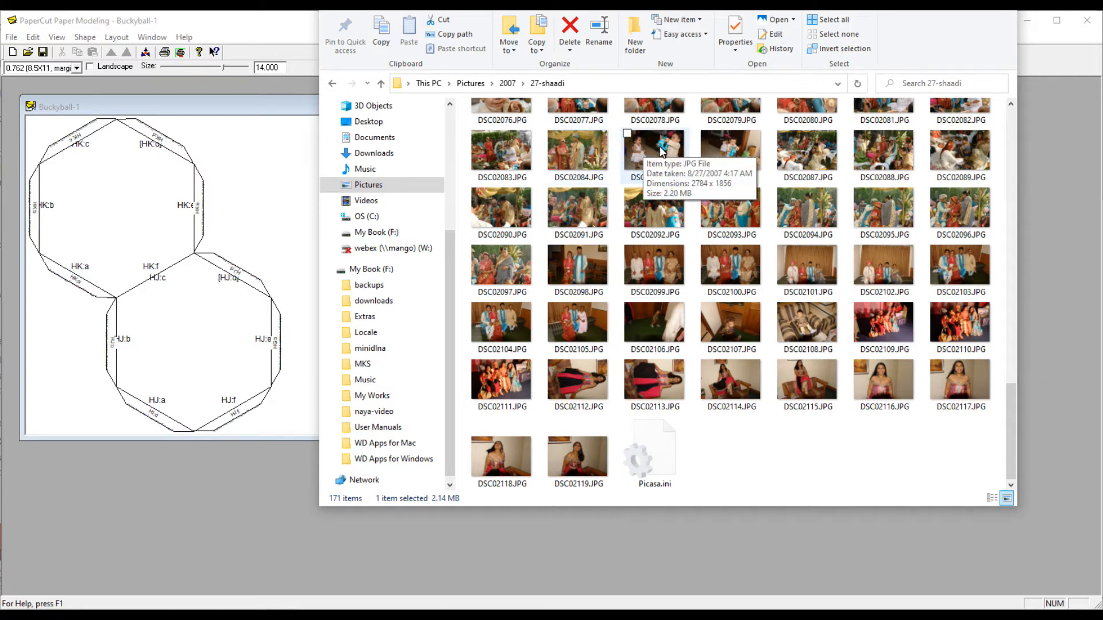
left_click(666, 156)
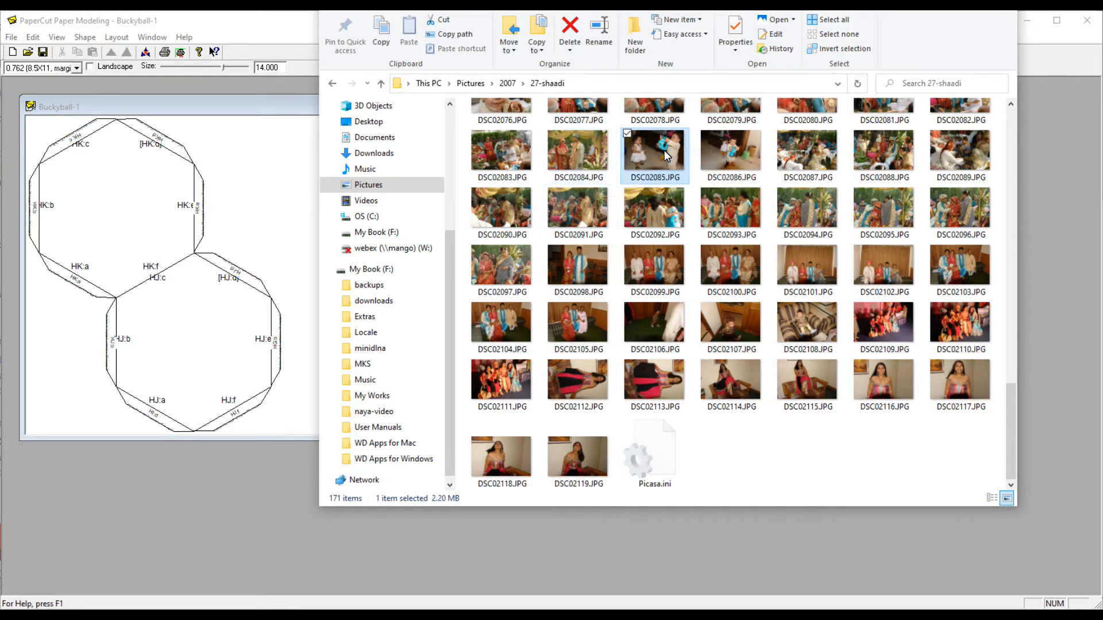
left_click_drag(666, 155, 112, 194)
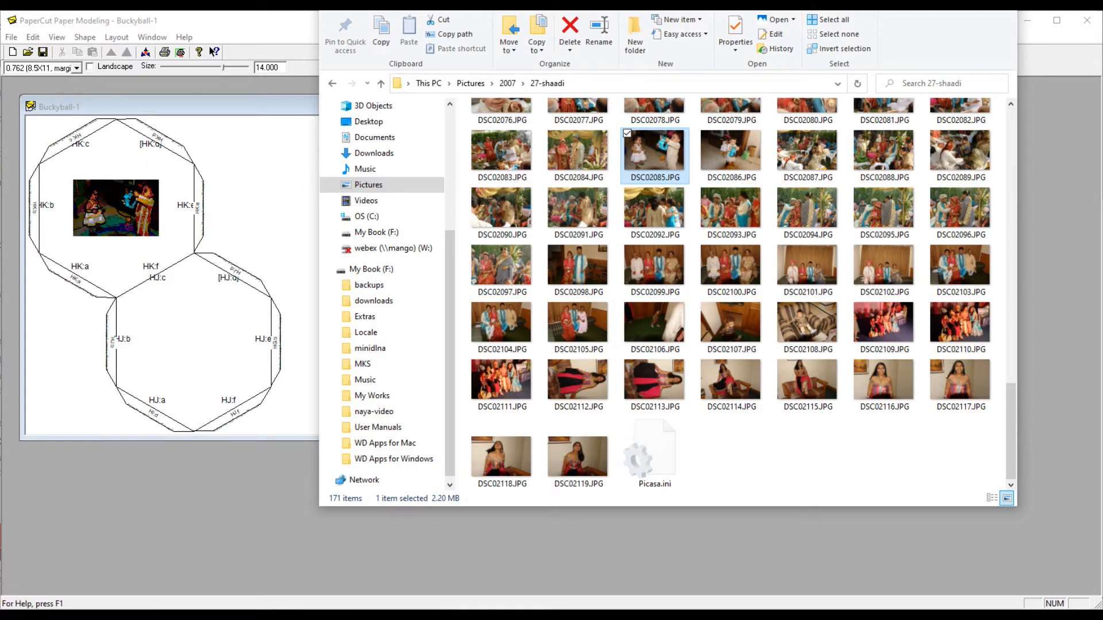
left_click(241, 21)
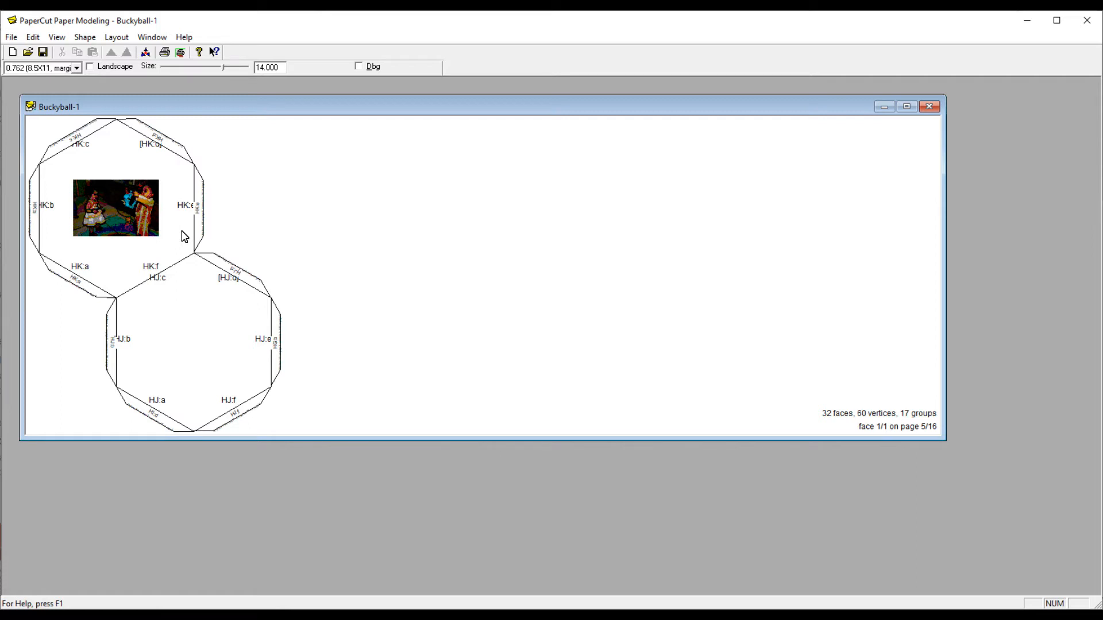
Save the model as Buckyball-1.shp in the papercut folder.
left_click(14, 40)
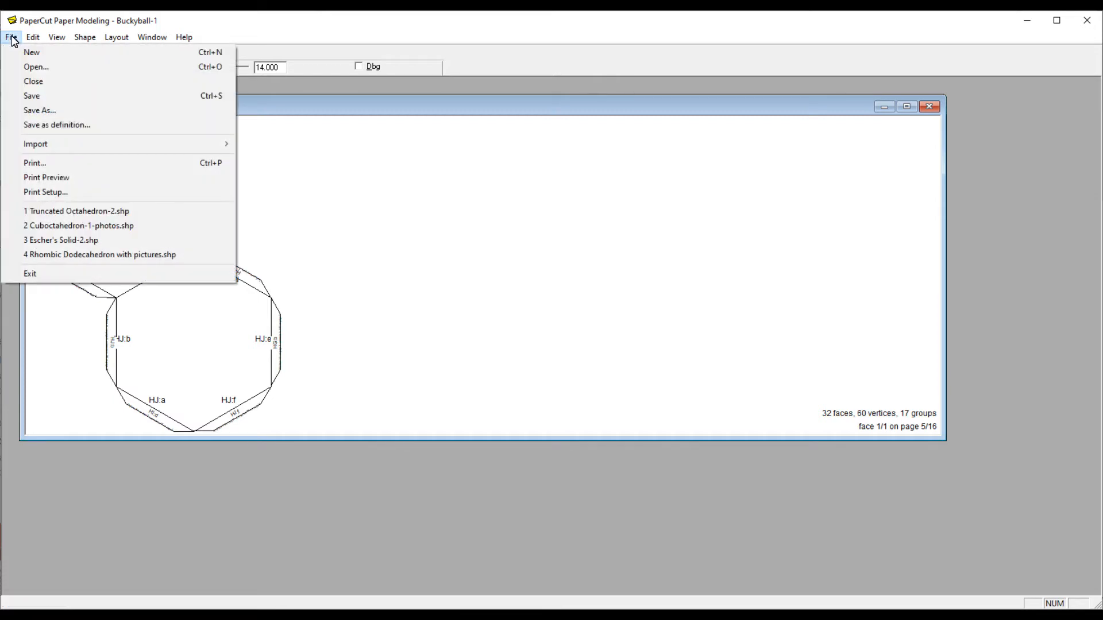
left_click(43, 96)
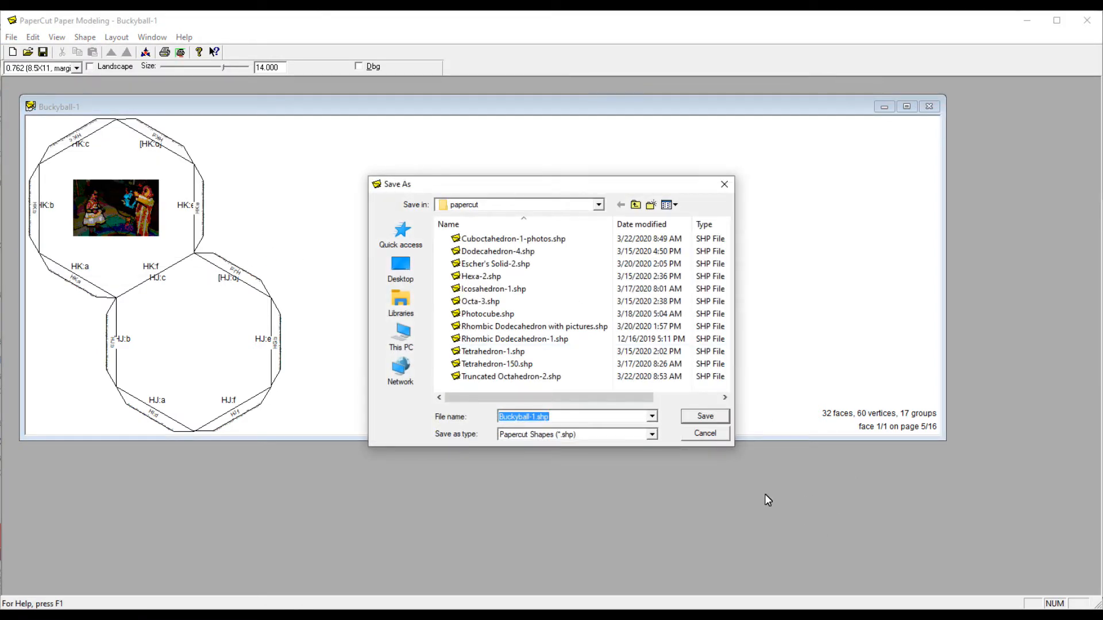
left_click(712, 418)
left_click(712, 418)
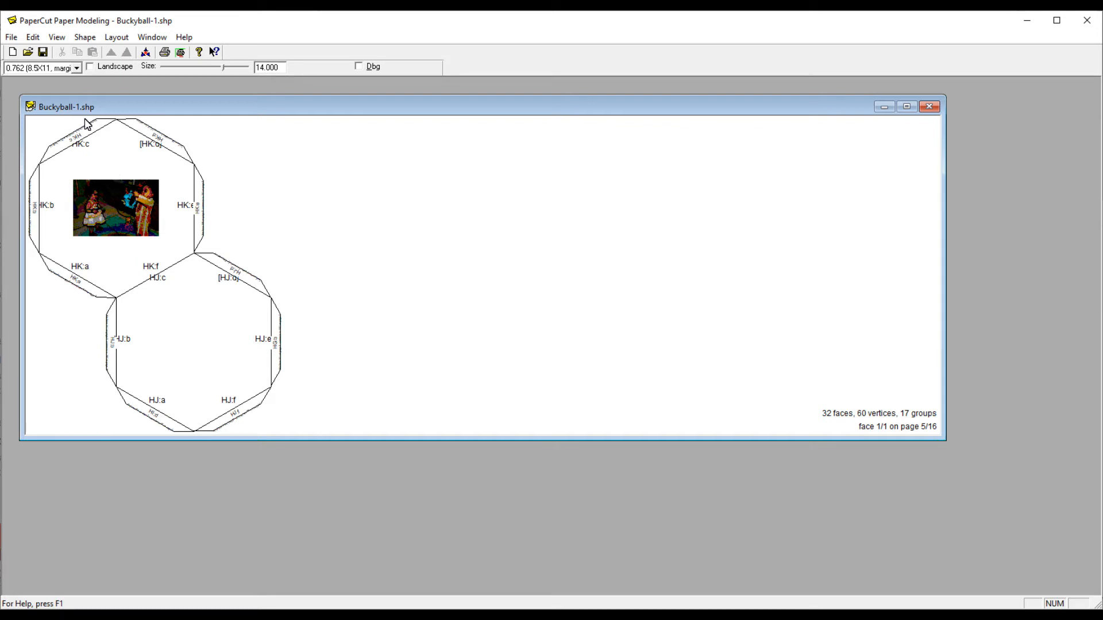
left_click(12, 37)
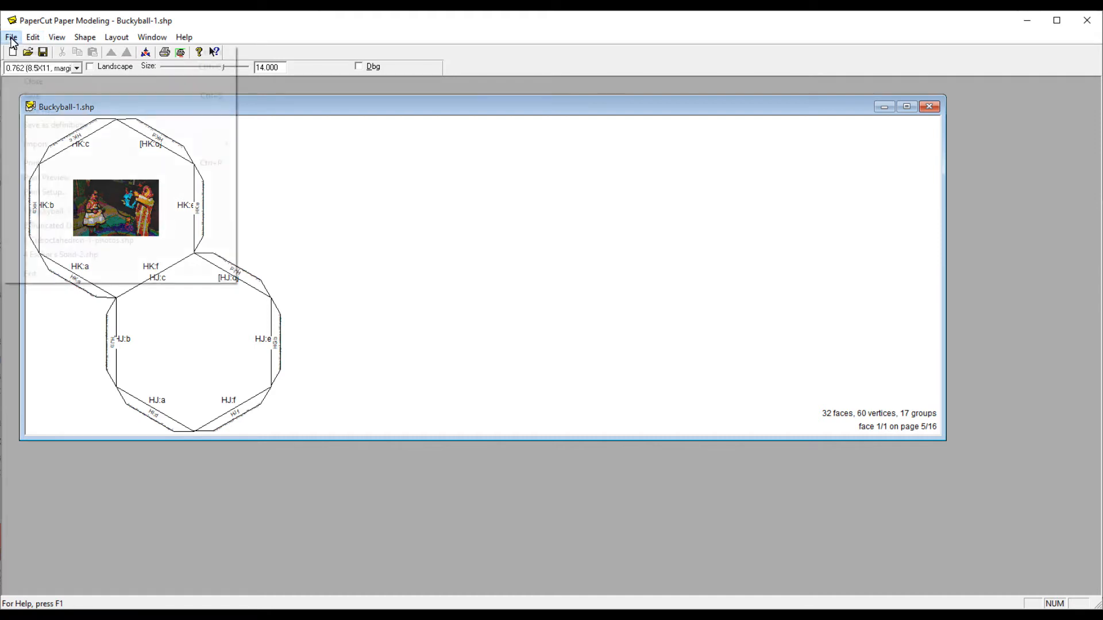
left_click(90, 166)
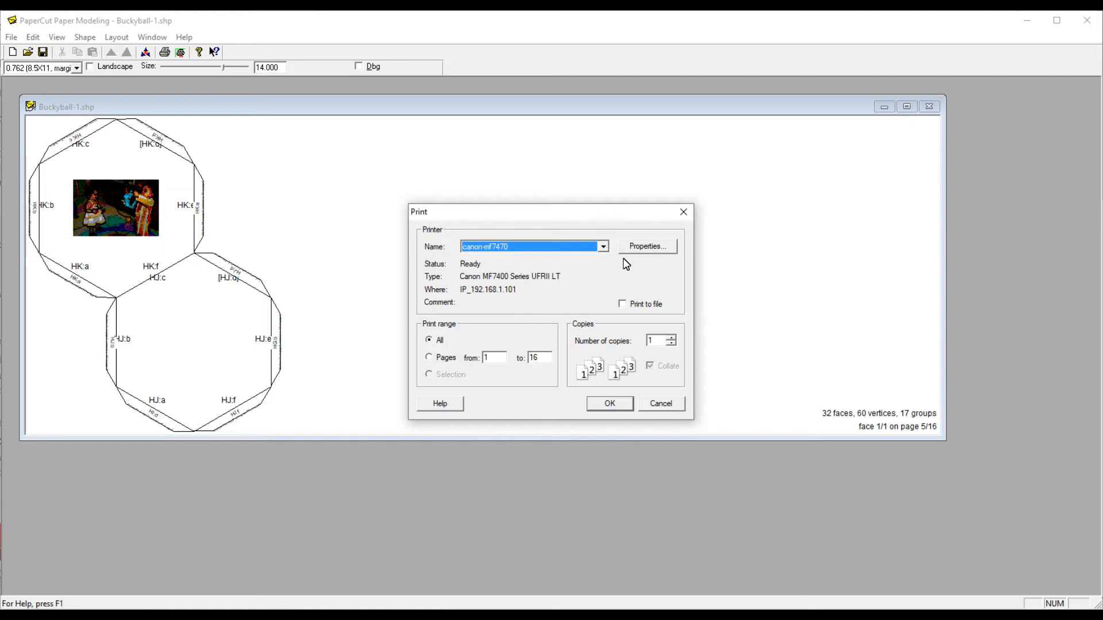
left_click(674, 408)
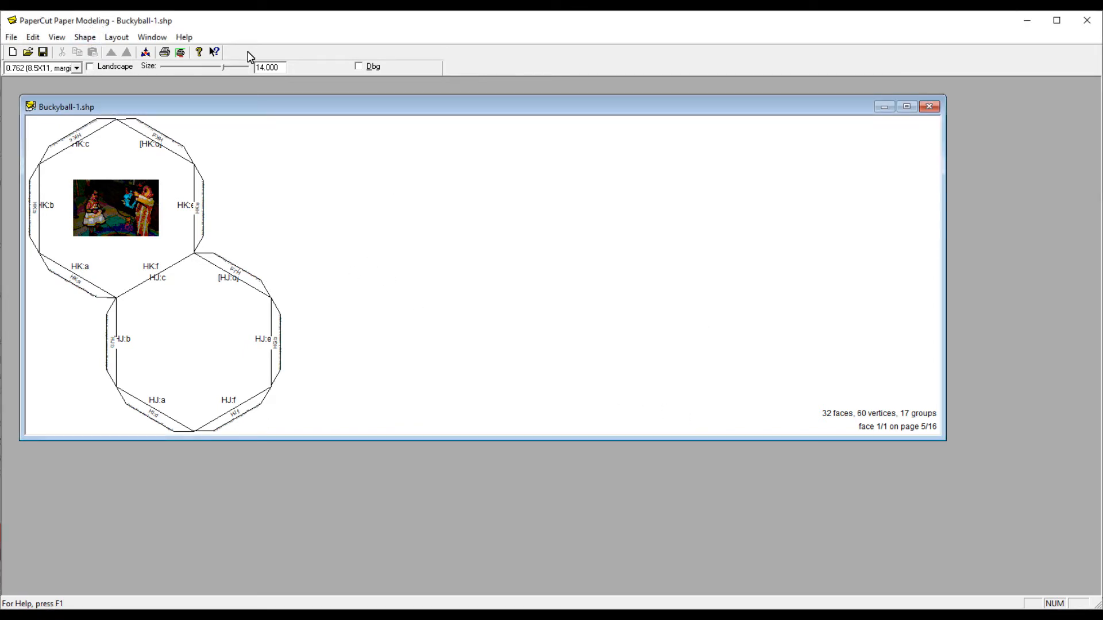
Reduce the model size to 9.800 and page through the print preview up to the last page.
left_click_drag(225, 72, 220, 73)
left_click_drag(205, 67, 203, 67)
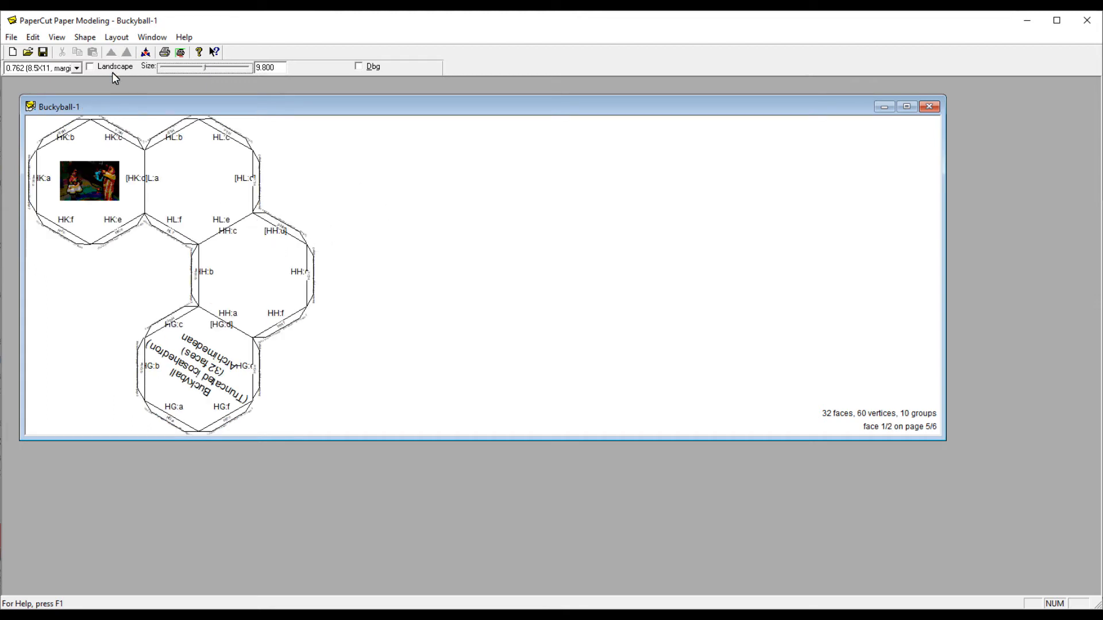
left_click(15, 39)
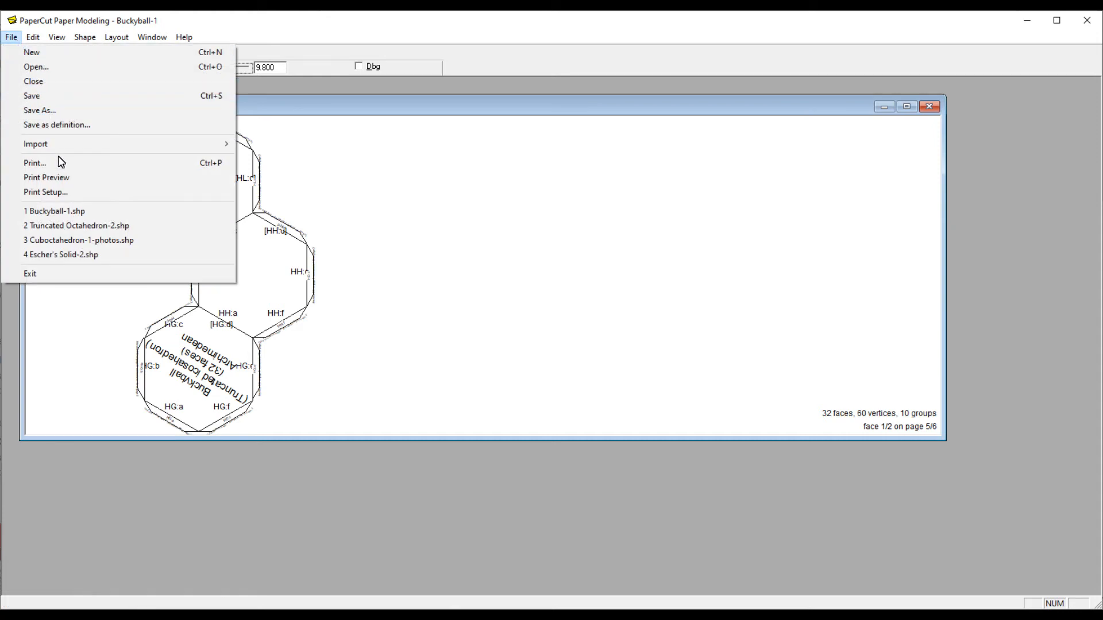
left_click(66, 178)
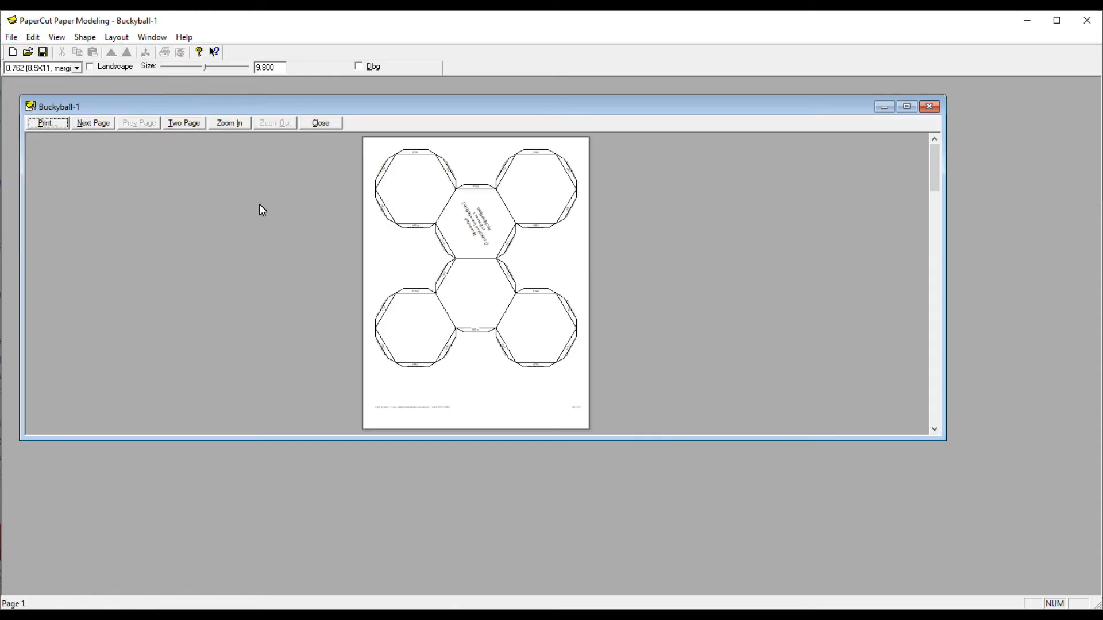
left_click(89, 124)
left_click(89, 125)
left_click(89, 125)
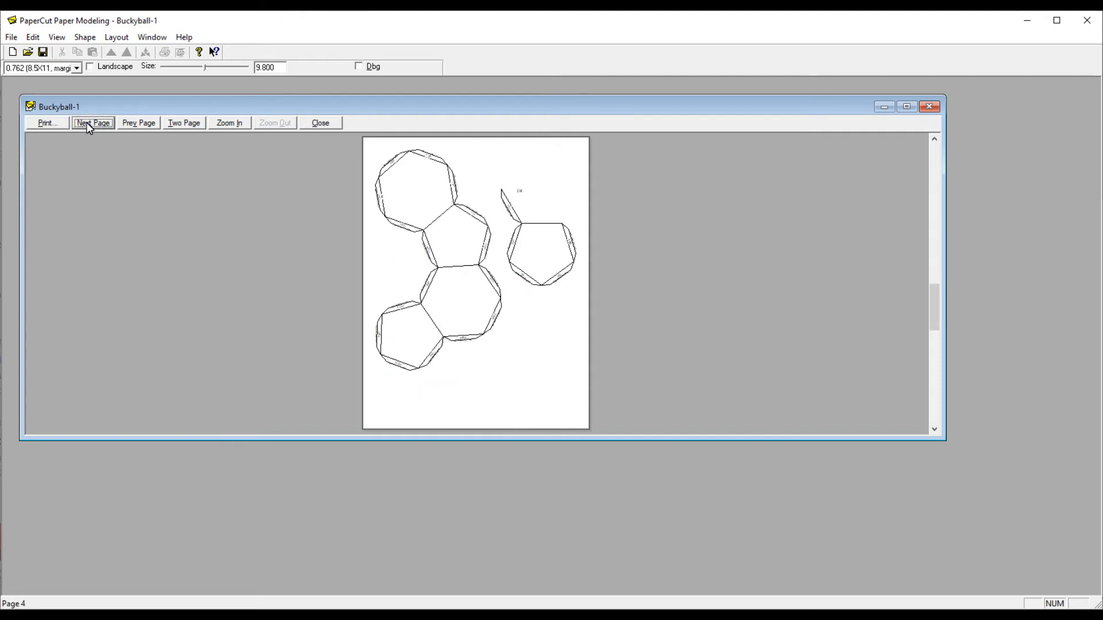
left_click(89, 125)
left_click(89, 125)
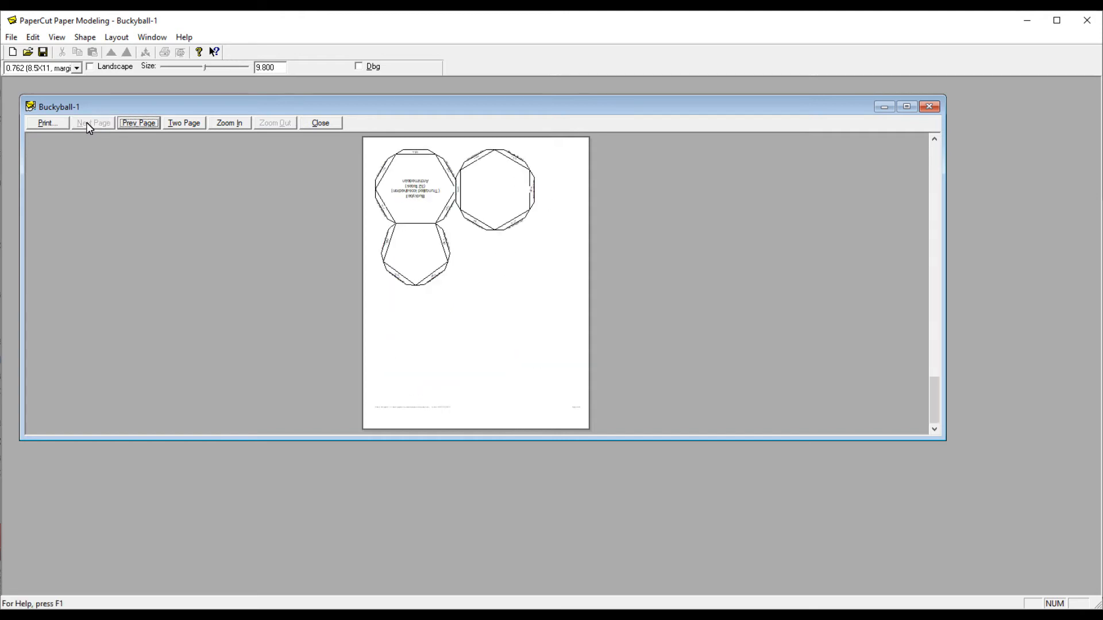
Print all pages of the model on the canon-mf7470 printer with Stack Bypass as the paper source.
left_click(48, 123)
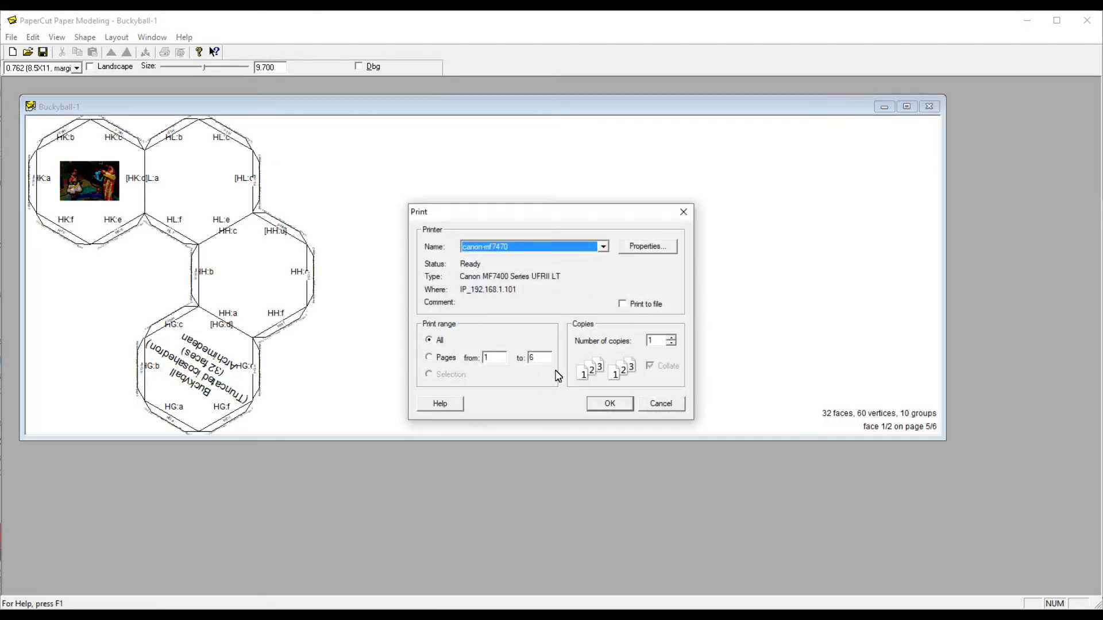
left_click(647, 251)
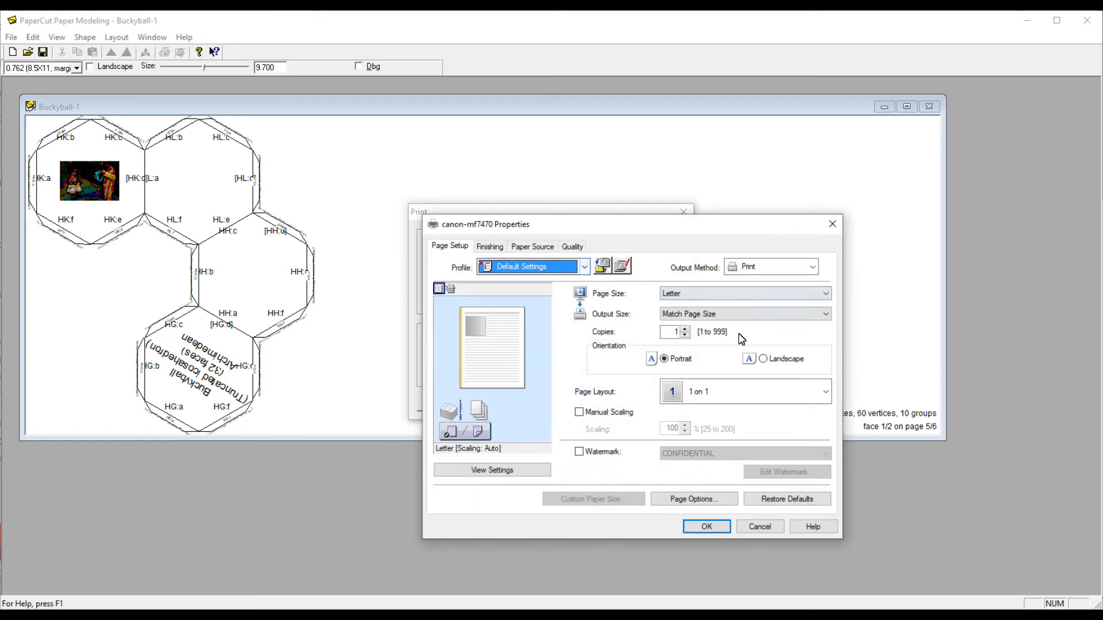
left_click(531, 248)
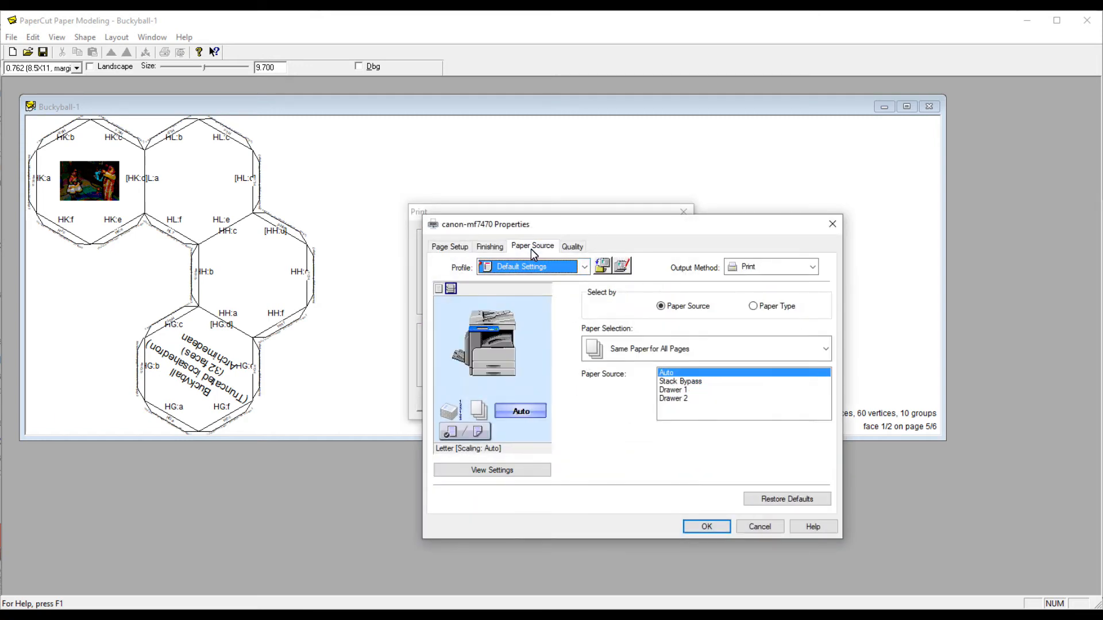
left_click(688, 380)
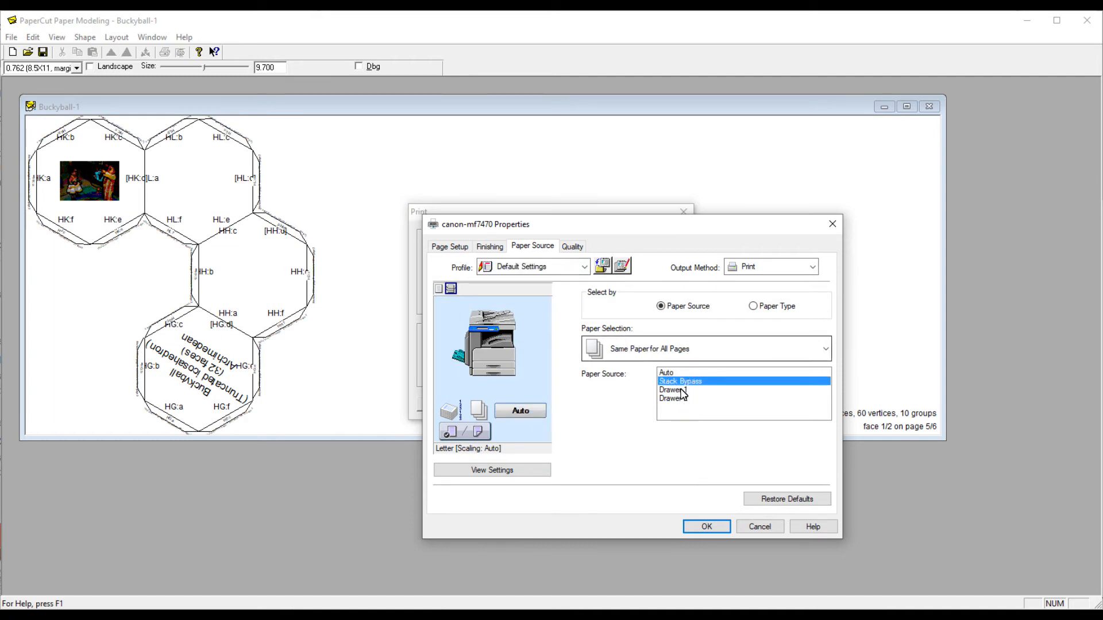
left_click(711, 529)
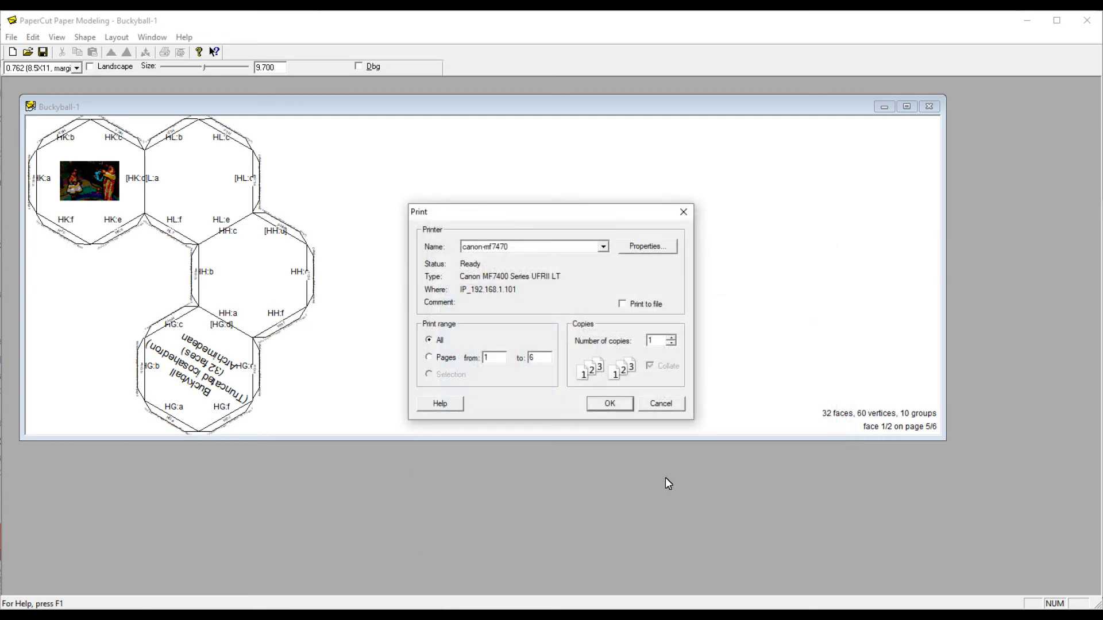
left_click(610, 404)
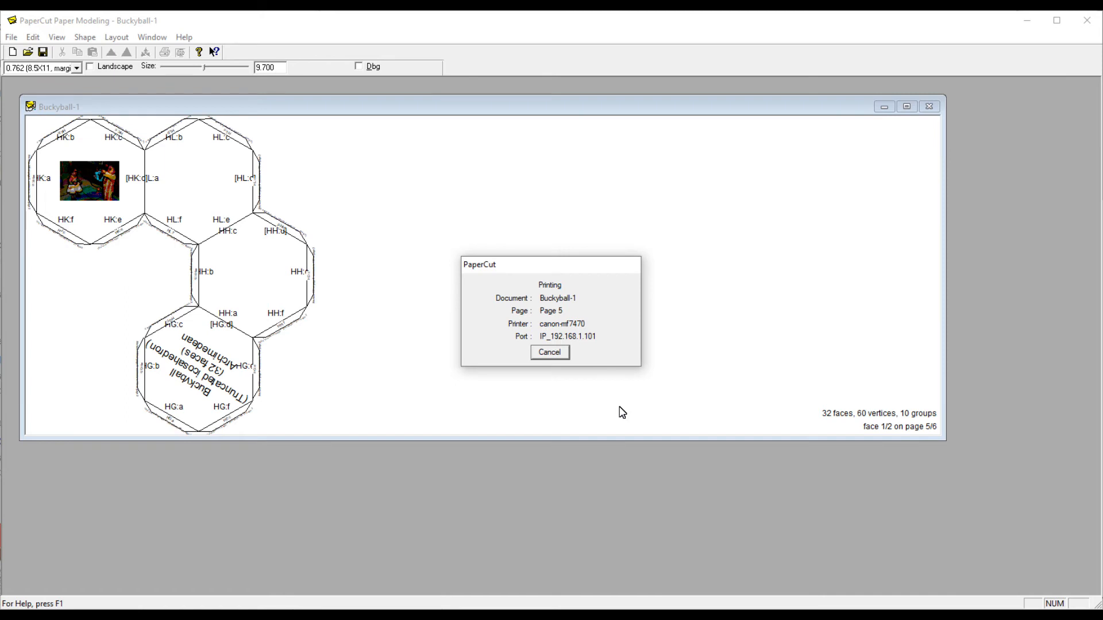